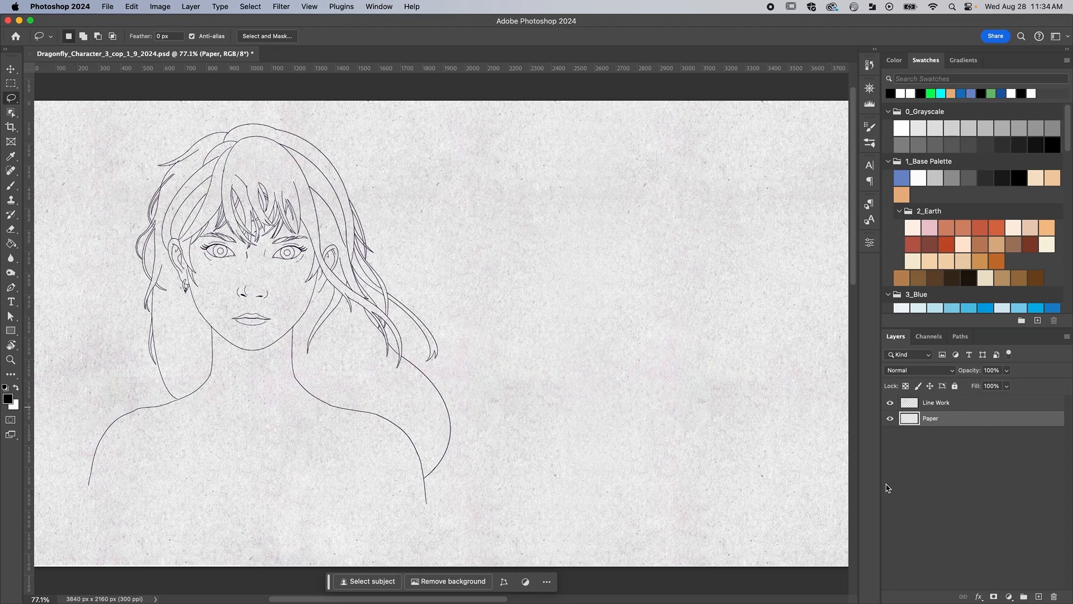
# Select the Line Work layer and toggle its visibility off and back on to check what it contains
pyautogui.click(938, 406)
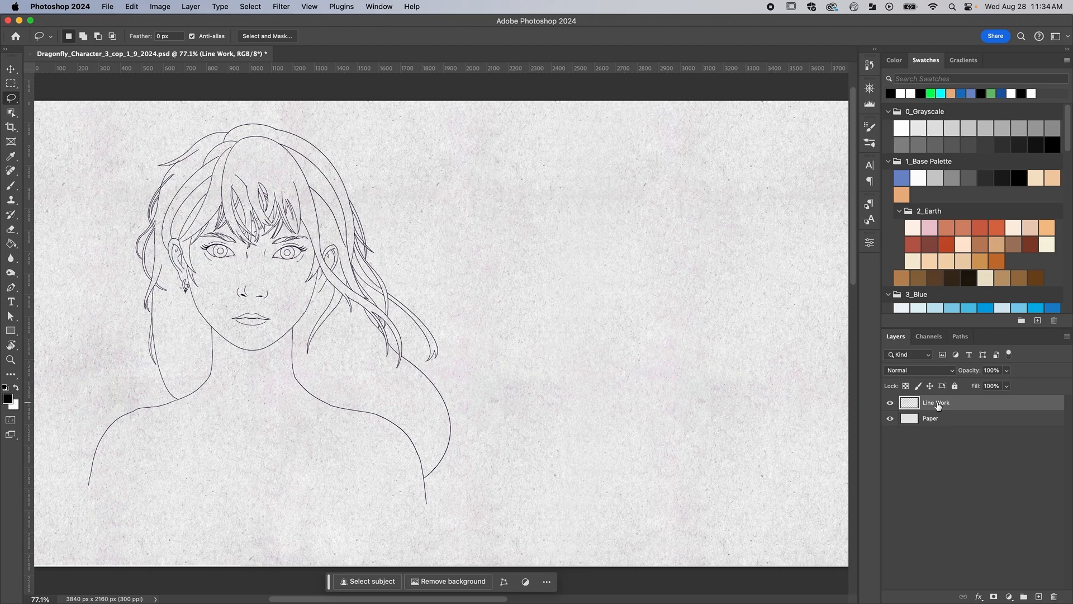
pyautogui.click(892, 405)
pyautogui.click(892, 405)
pyautogui.click(892, 405)
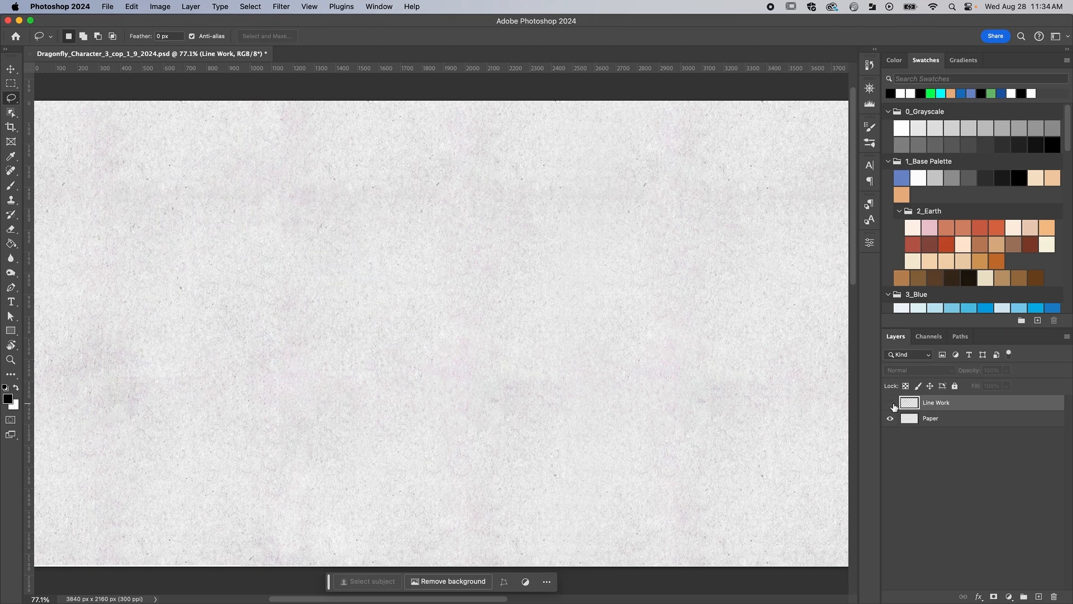
pyautogui.click(891, 404)
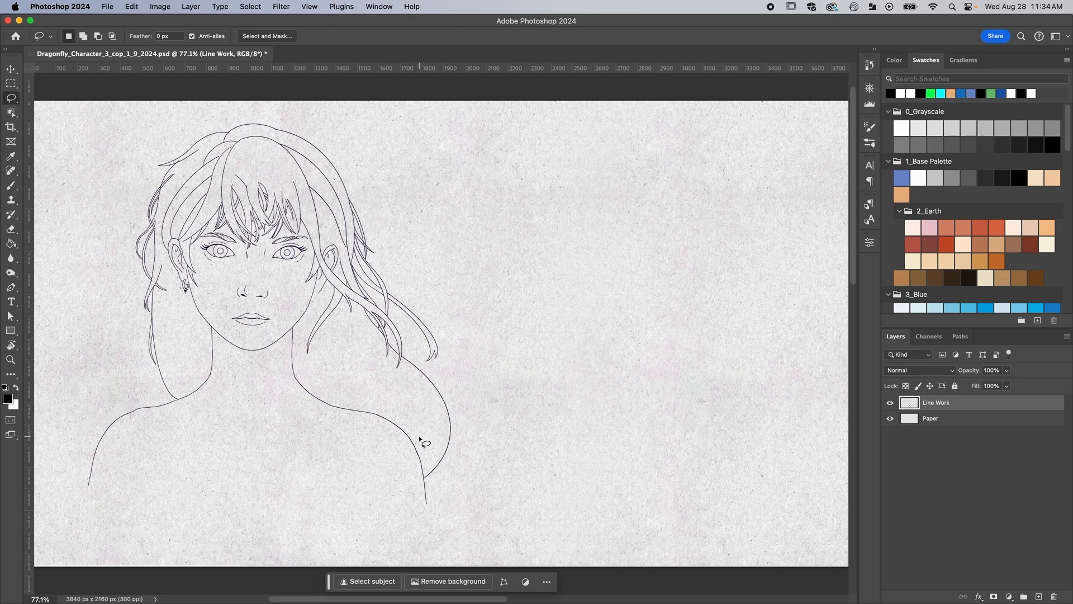
# Try moving lassoed hair and neck lines of the portrait onto the blank area of the paper
pyautogui.moveTo(614, 368)
pyautogui.mouseDown()
pyautogui.moveTo(600, 183)
pyautogui.moveTo(725, 286)
pyautogui.moveTo(674, 369)
pyautogui.moveTo(615, 370)
pyautogui.mouseUp()
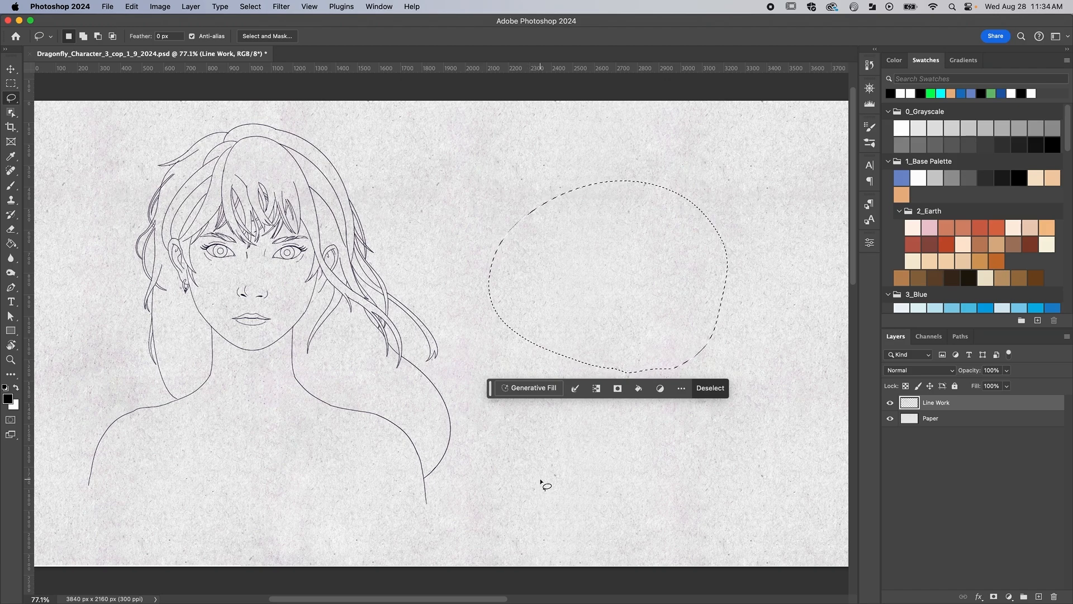
pyautogui.moveTo(347, 385)
pyautogui.mouseDown()
pyautogui.moveTo(450, 292)
pyautogui.moveTo(417, 375)
pyautogui.mouseUp()
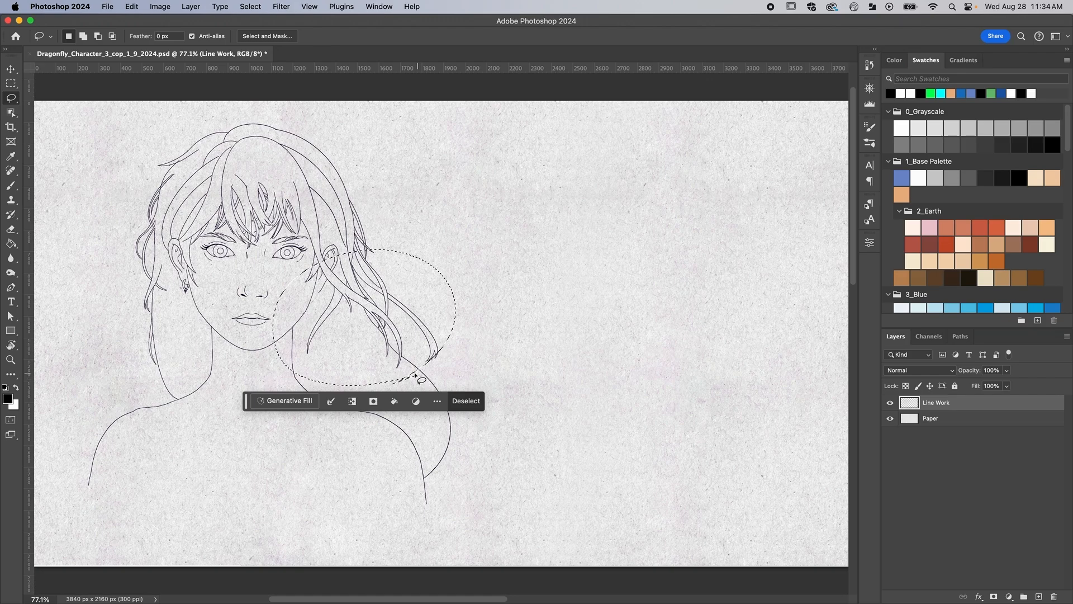
pyautogui.press('super+t')
pyautogui.moveTo(384, 307); pyautogui.dragTo(645, 276)
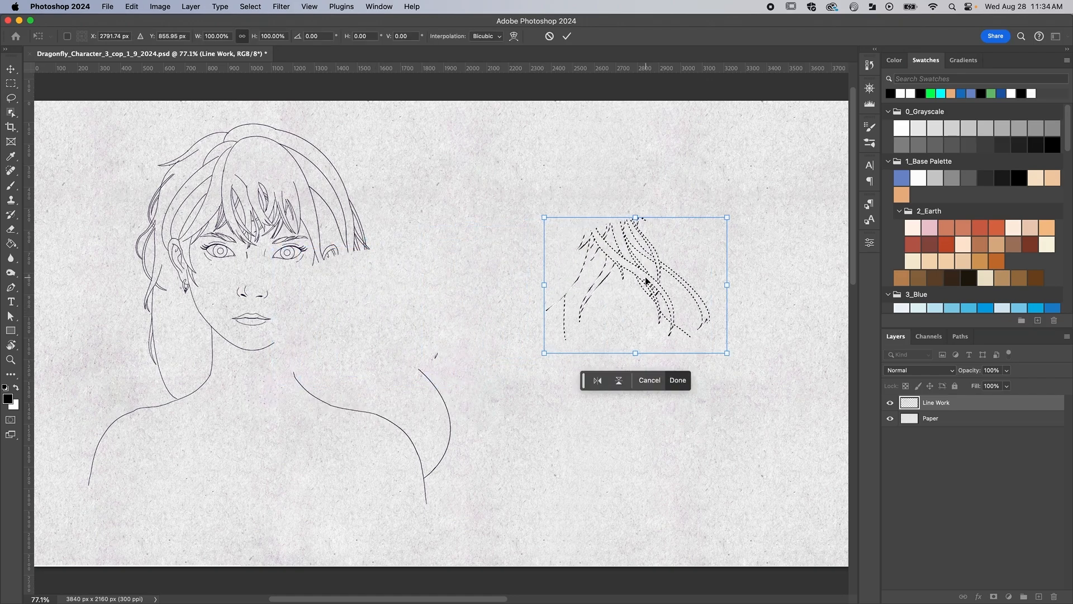
pyautogui.press('super+z')
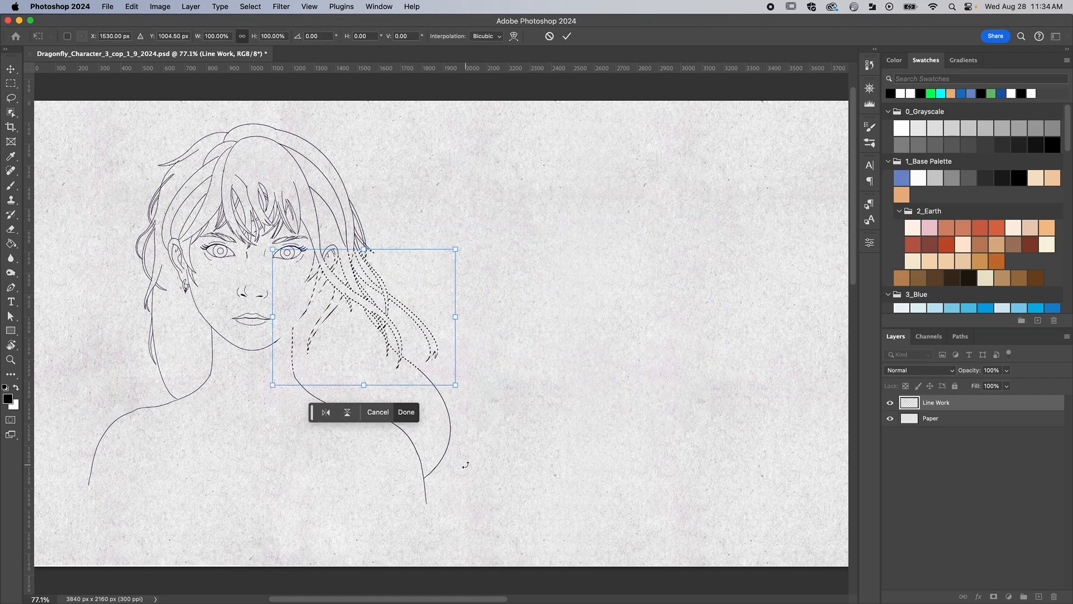
pyautogui.click(405, 419)
pyautogui.click(482, 508)
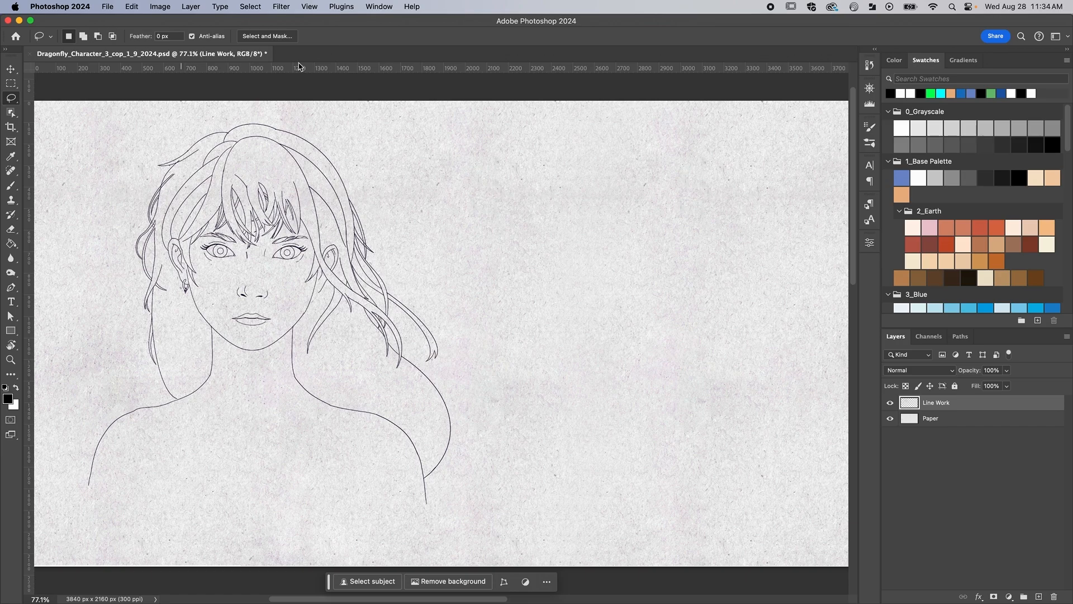
pyautogui.click(10, 170)
pyautogui.click(12, 190)
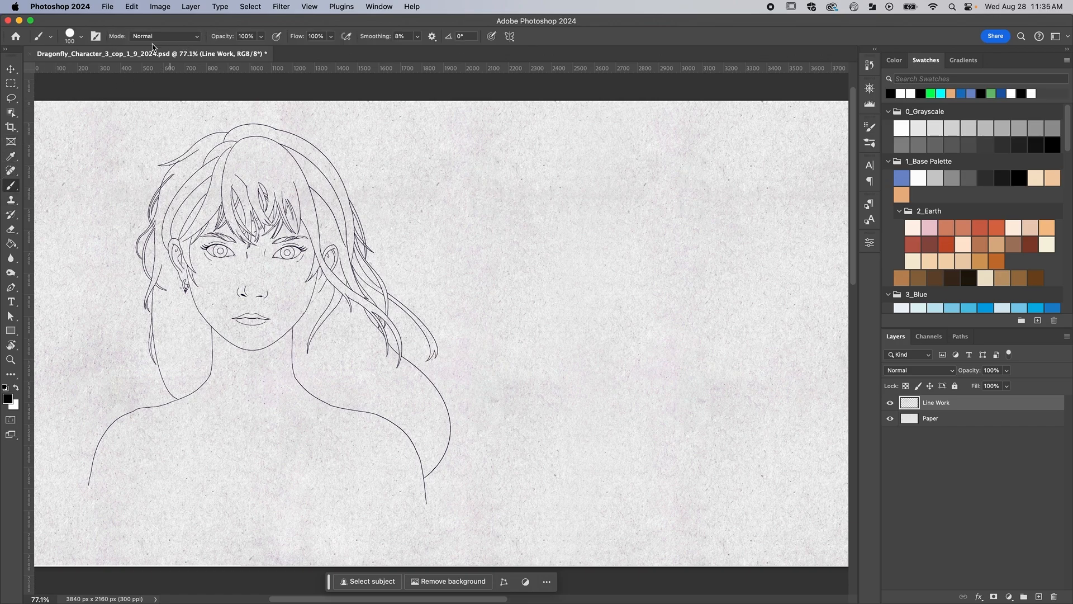
pyautogui.click(11, 158)
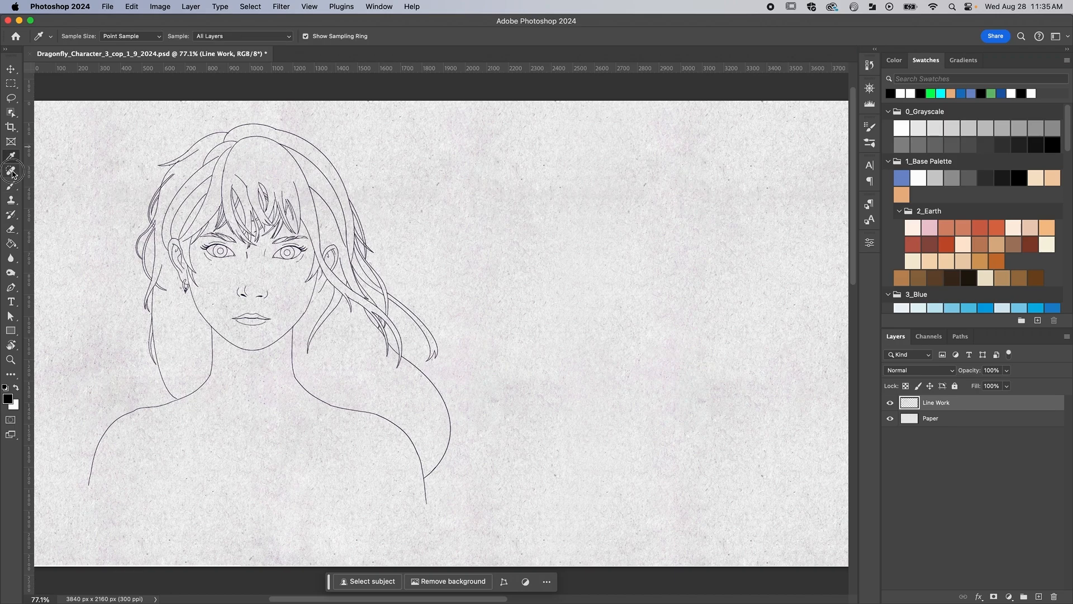
pyautogui.click(11, 173)
pyautogui.click(11, 187)
# Open the Line Work layer in Select and Mask and set the view transparency to 81%
pyautogui.click(11, 98)
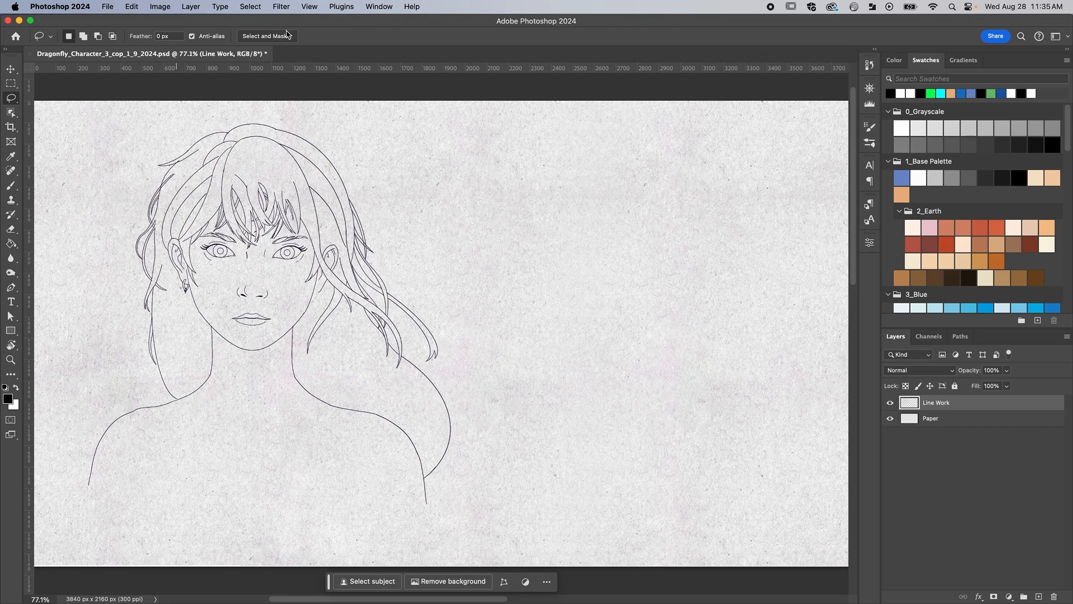
pyautogui.click(267, 36)
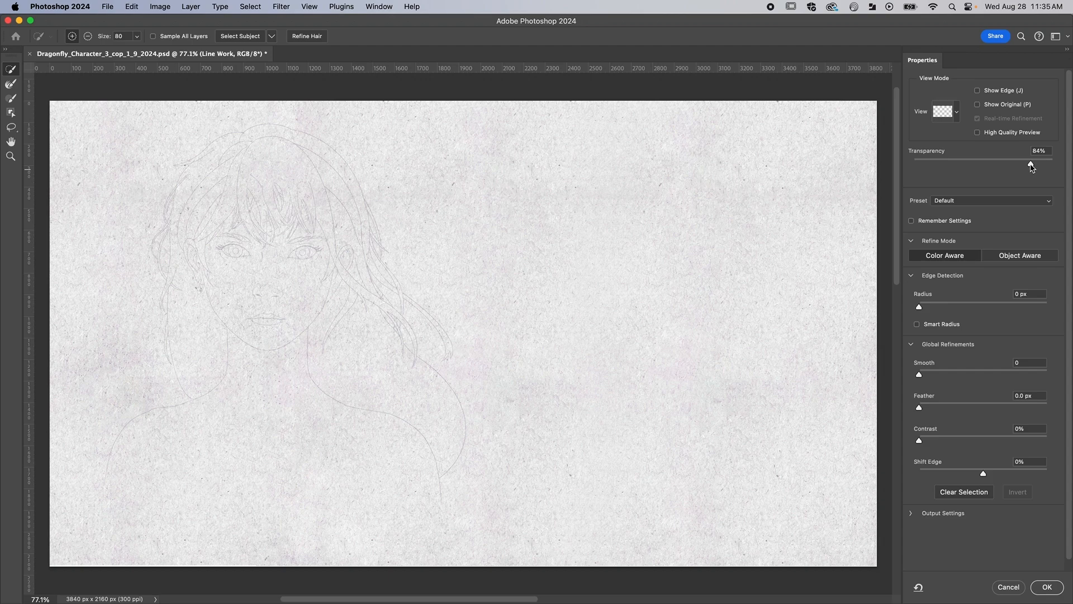
pyautogui.moveTo(1031, 167); pyautogui.dragTo(915, 173)
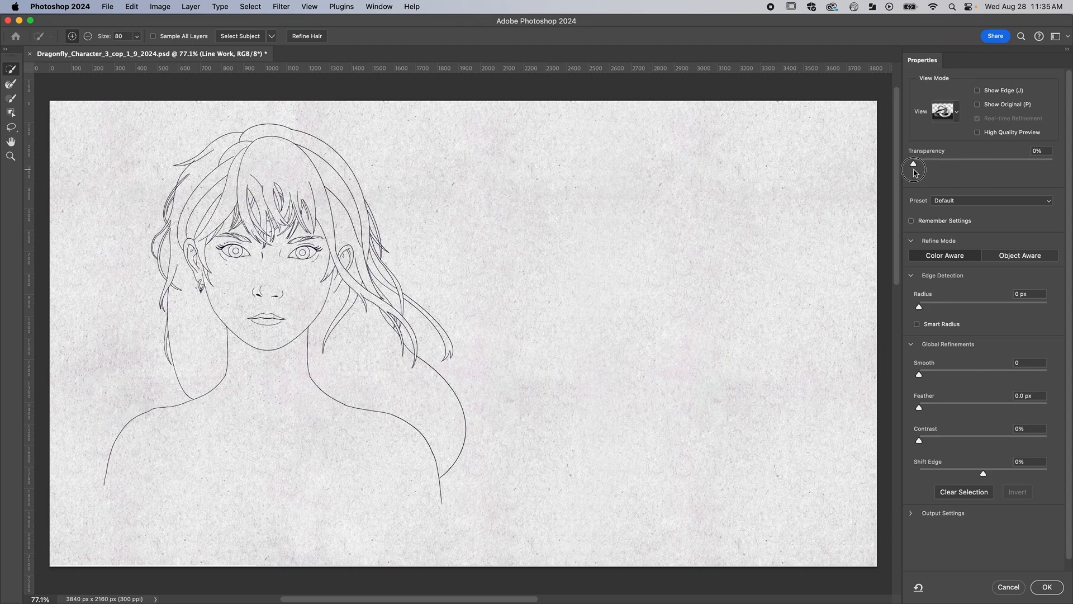
pyautogui.moveTo(915, 172)
pyautogui.mouseDown()
pyautogui.moveTo(1053, 174)
pyautogui.moveTo(1028, 172)
pyautogui.mouseUp()
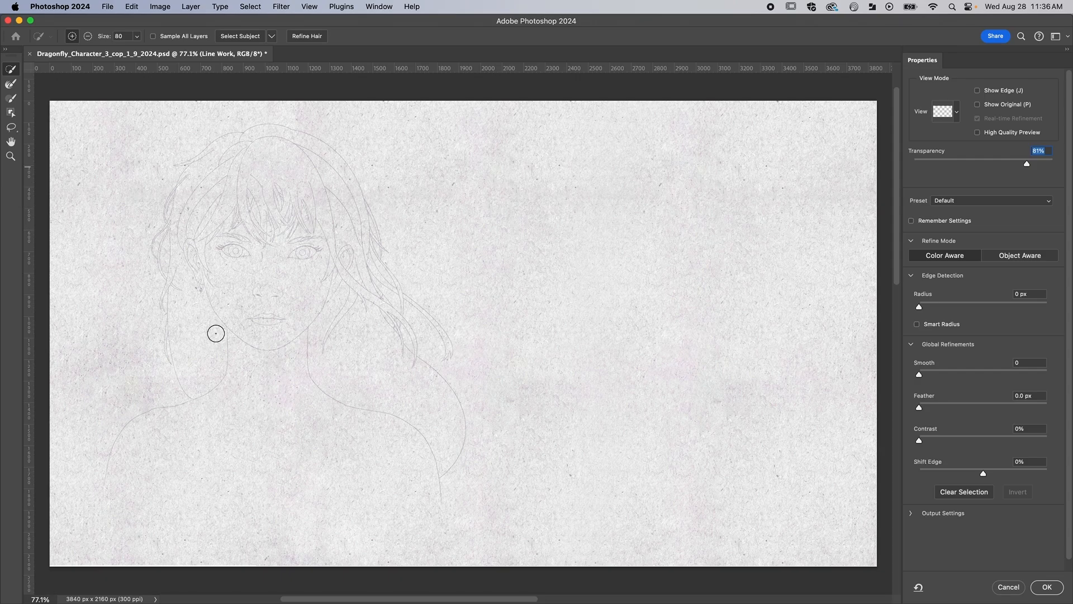
# Enlarge the Quick Selection brush to 600 and paint over the whole portrait to select all of its lines
pyautogui.click(11, 142)
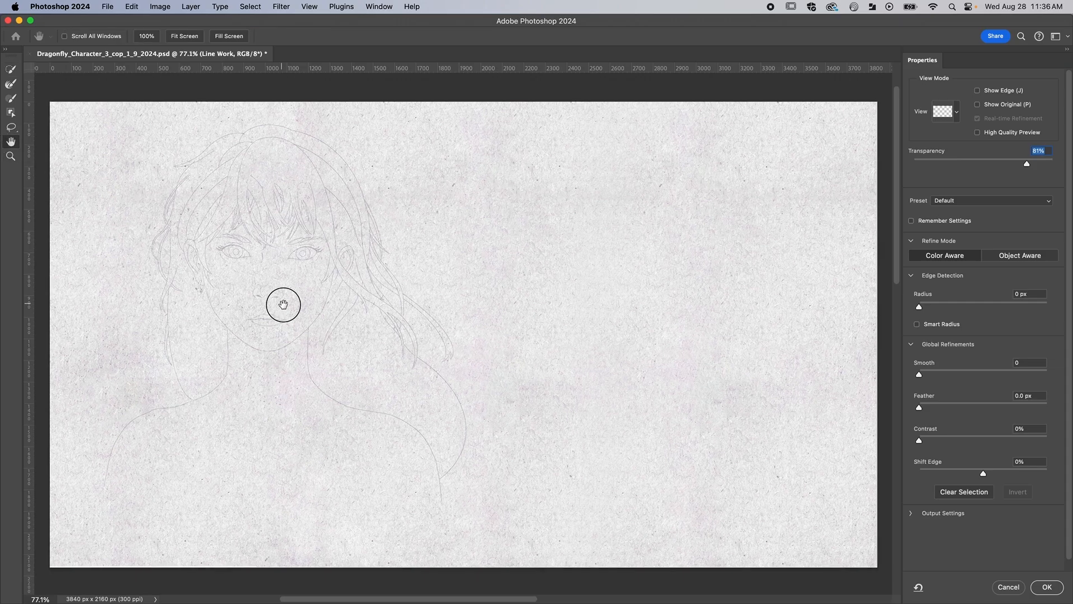
pyautogui.moveTo(283, 304); pyautogui.dragTo(391, 352)
pyautogui.click(10, 156)
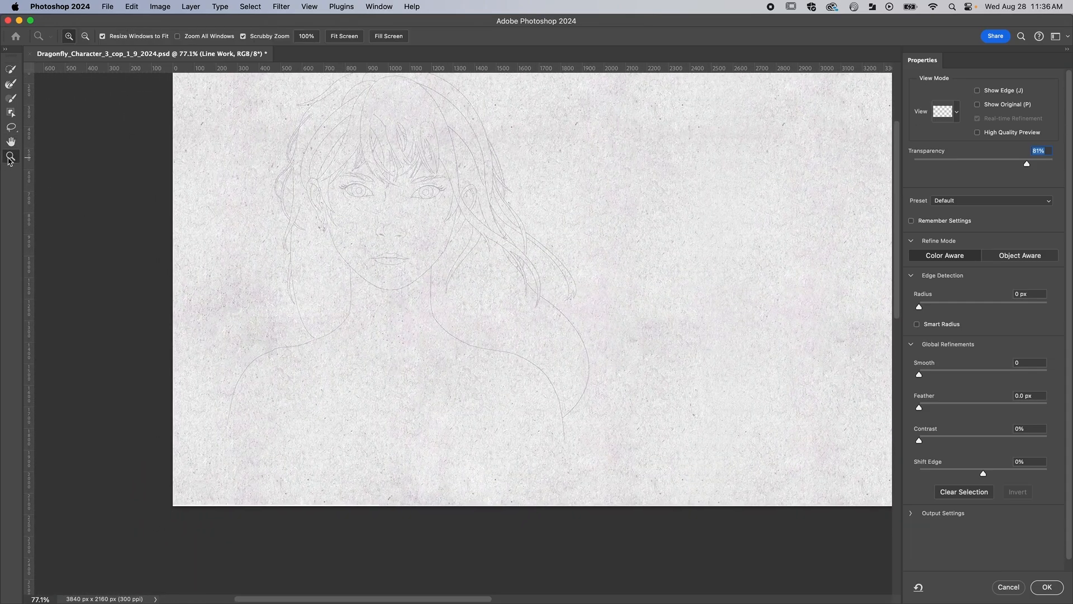
pyautogui.keyDown('alt'); pyautogui.click(398, 232); pyautogui.keyUp('alt')
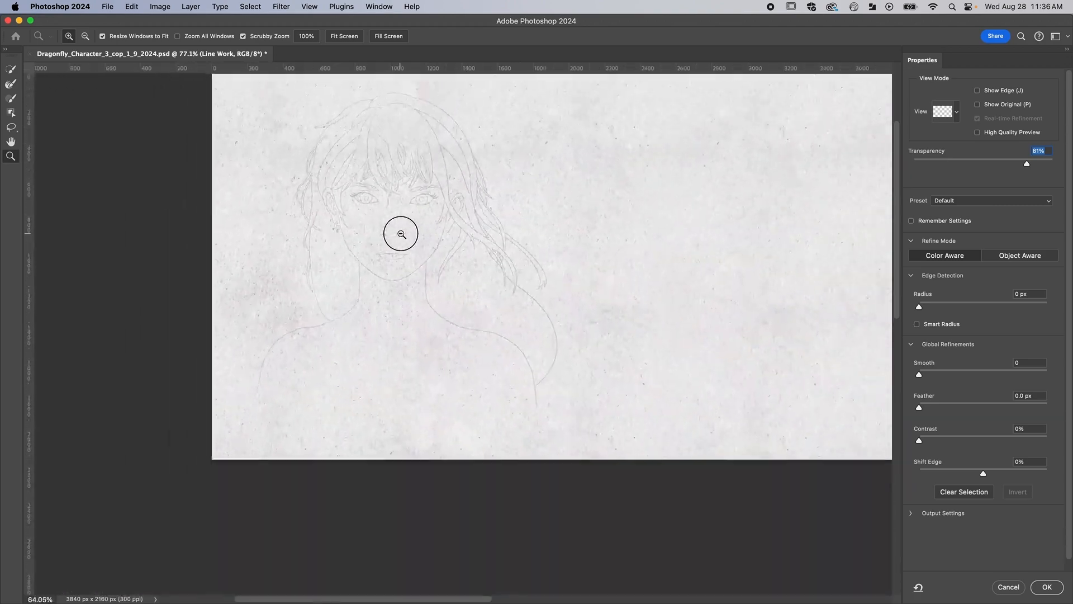
pyautogui.click(14, 144)
pyautogui.moveTo(444, 240); pyautogui.dragTo(371, 314)
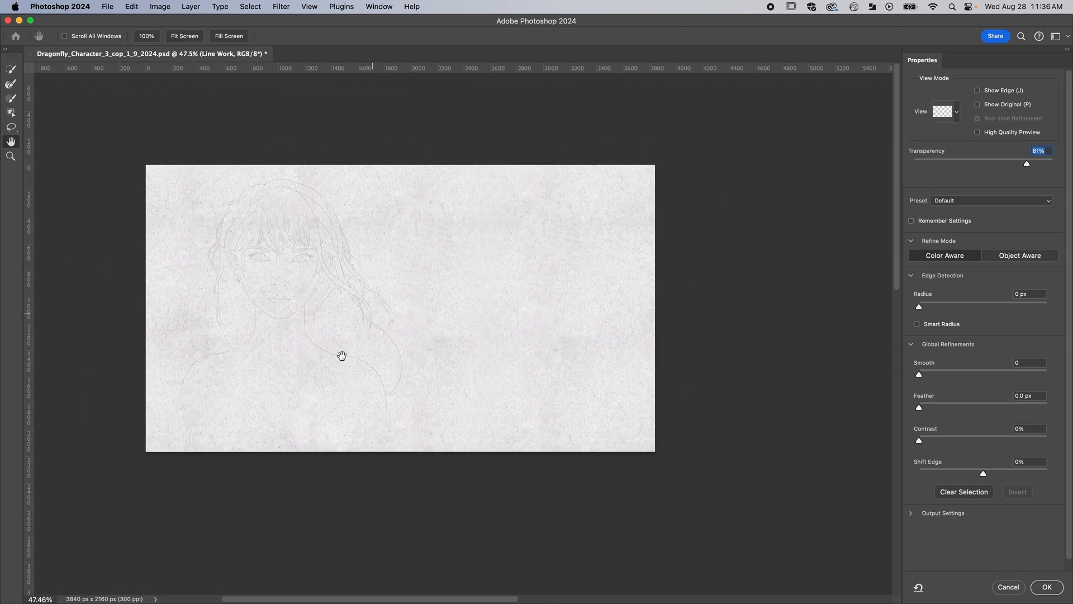
pyautogui.click(10, 71)
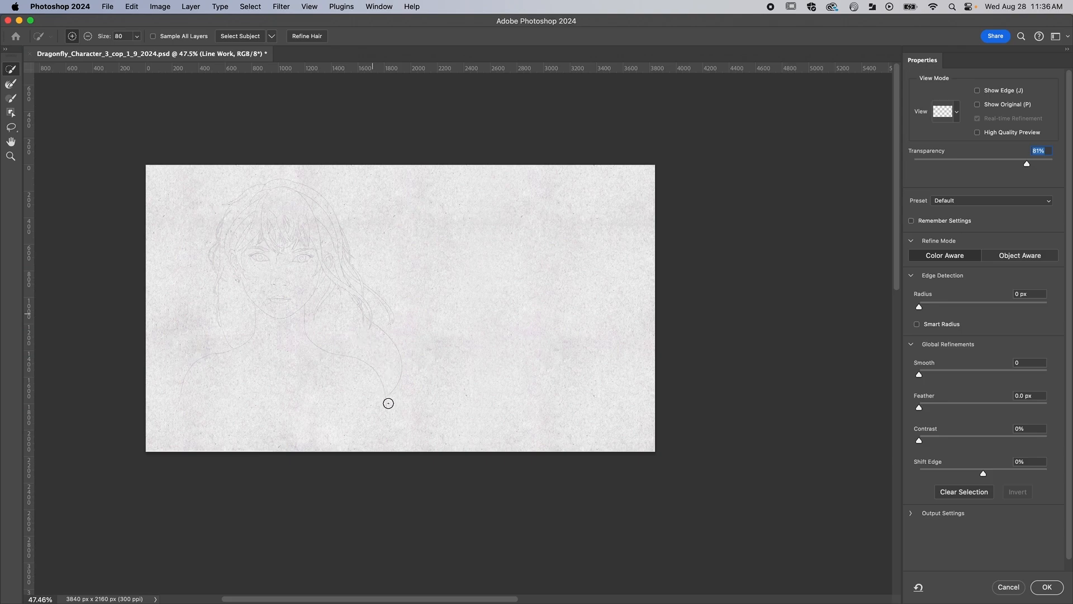
pyautogui.moveTo(388, 402)
pyautogui.mouseDown()
pyautogui.moveTo(359, 359)
pyautogui.moveTo(400, 355)
pyautogui.mouseUp()
pyautogui.press(']')
pyautogui.press(']')
pyautogui.press(']')
pyautogui.press(']')
pyautogui.press(']')
pyautogui.press(']')
pyautogui.press(']')
pyautogui.press(']')
pyautogui.press(']')
pyautogui.press(']')
pyautogui.press(']')
pyautogui.moveTo(377, 364)
pyautogui.mouseDown()
pyautogui.moveTo(330, 359)
pyautogui.moveTo(275, 202)
pyautogui.mouseUp()
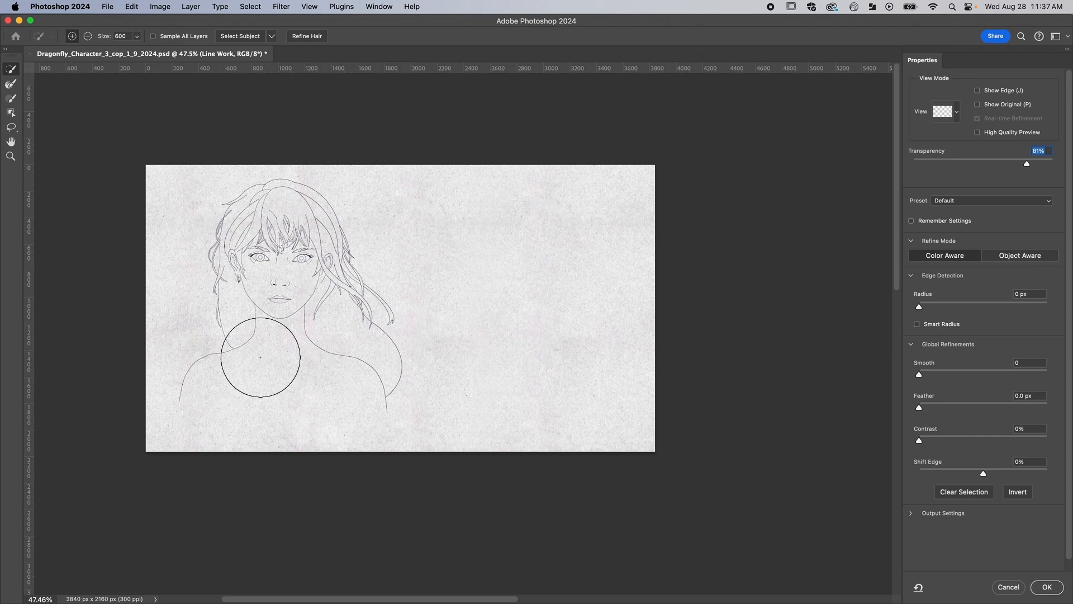
# Compare the line selection at 0% transparency, set the transparency to 100% and apply the selection
pyautogui.moveTo(1027, 164); pyautogui.dragTo(900, 173)
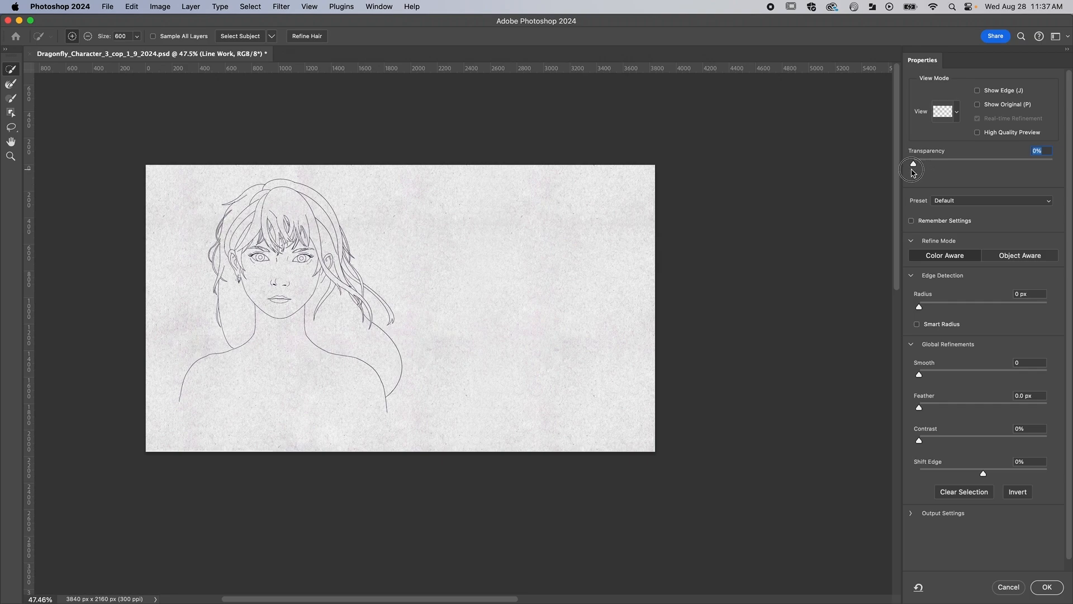
pyautogui.moveTo(914, 168); pyautogui.dragTo(1071, 168)
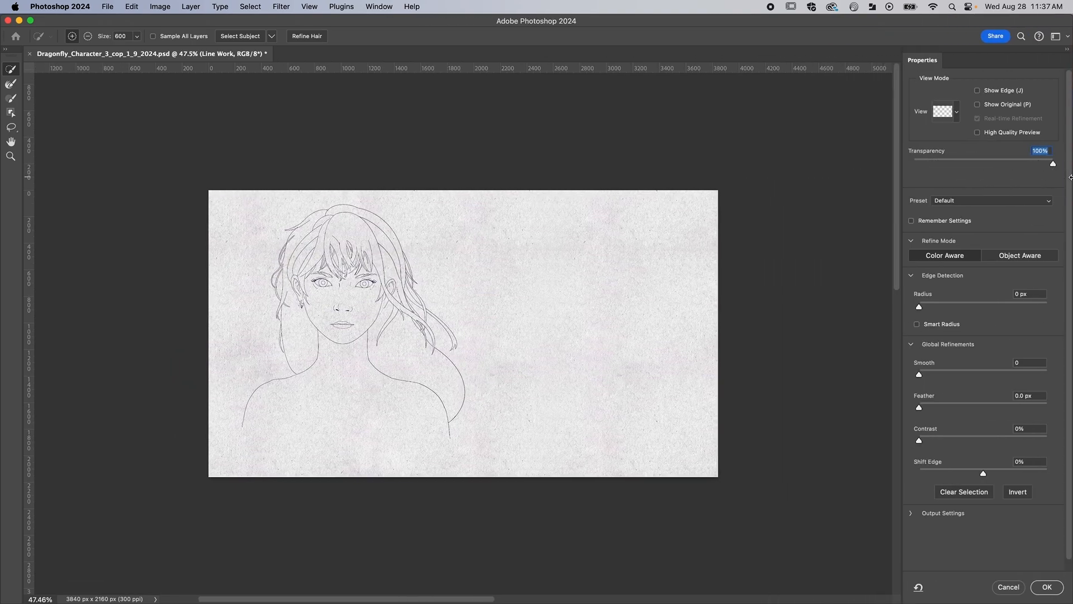
pyautogui.click(1048, 587)
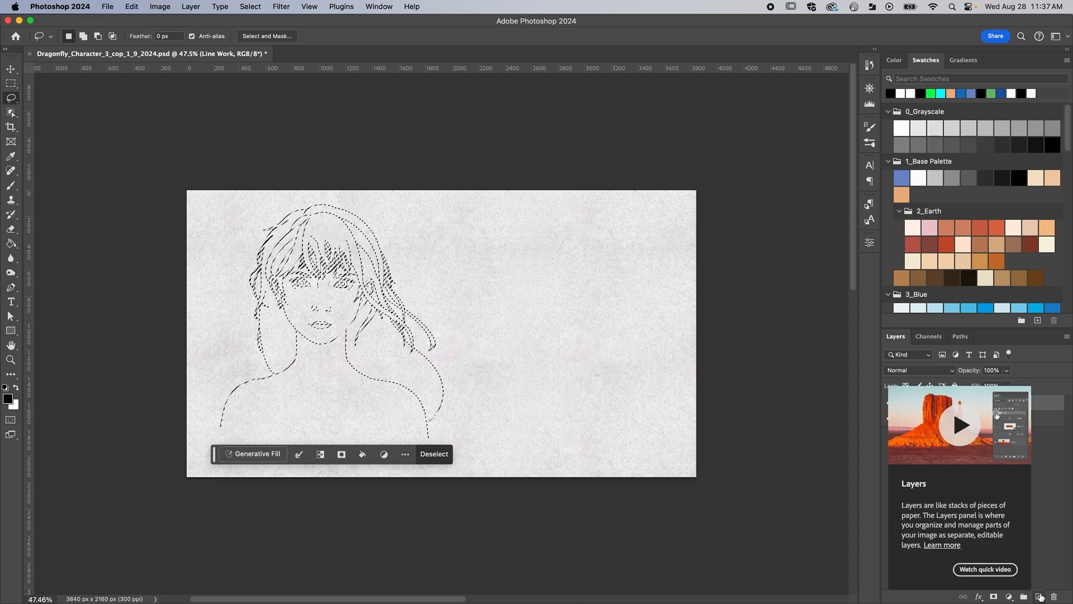
# Add a new layer above Line Work and turn the active line selection into its layer mask
pyautogui.click(1040, 597)
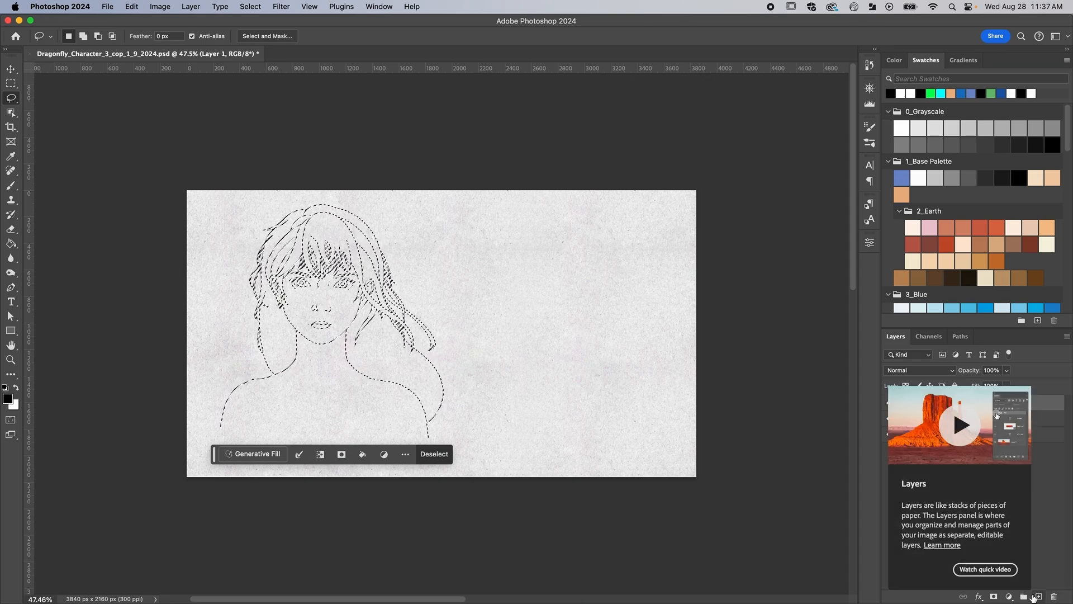
pyautogui.moveTo(854, 282); pyautogui.dragTo(868, 436)
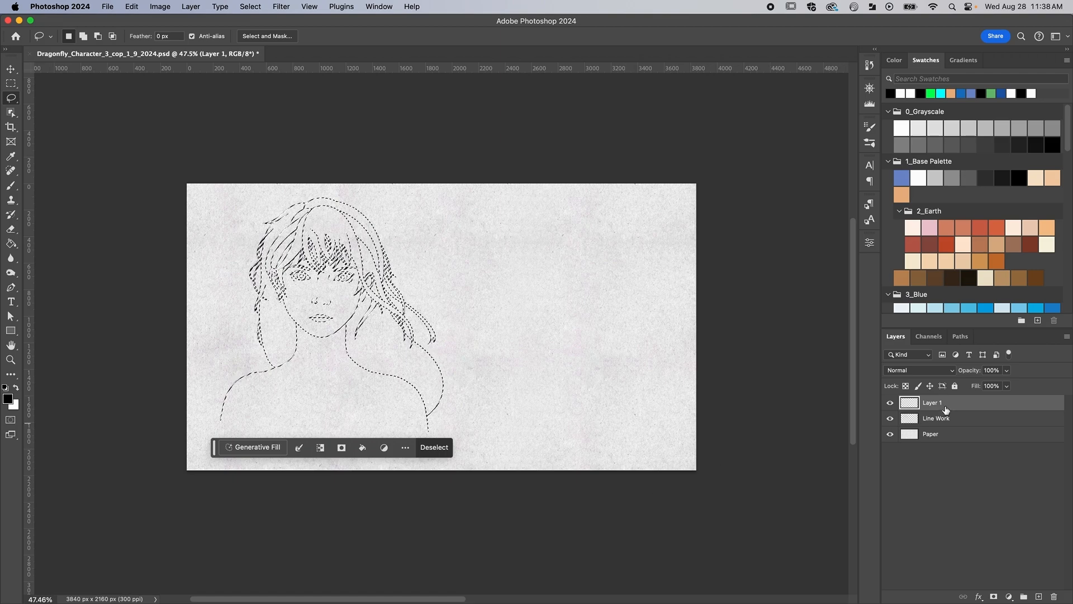
pyautogui.click(994, 597)
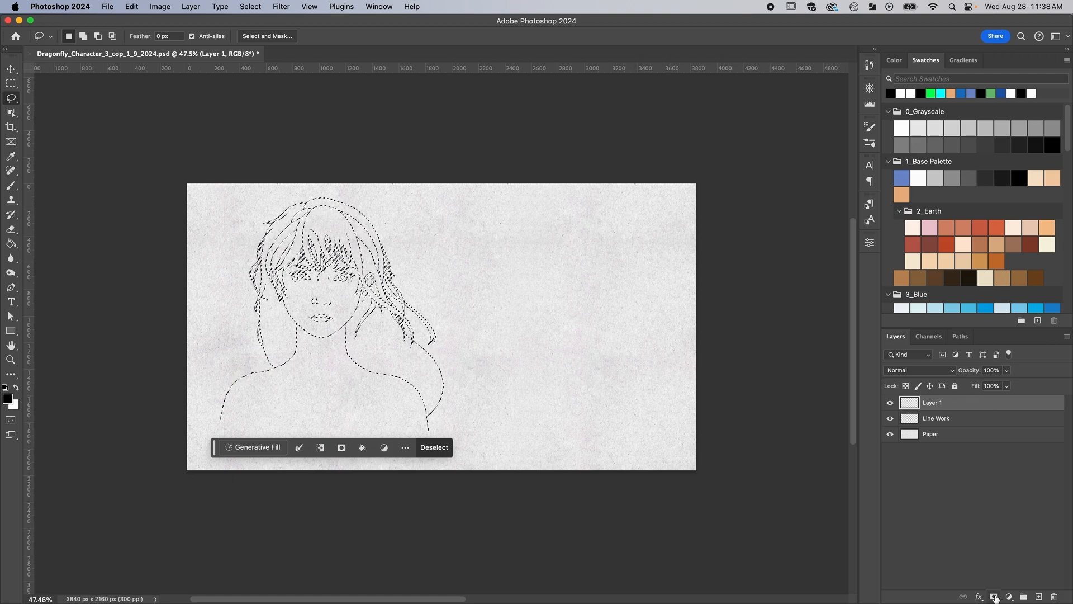
pyautogui.click(911, 406)
pyautogui.click(936, 406)
pyautogui.click(911, 406)
pyautogui.click(935, 405)
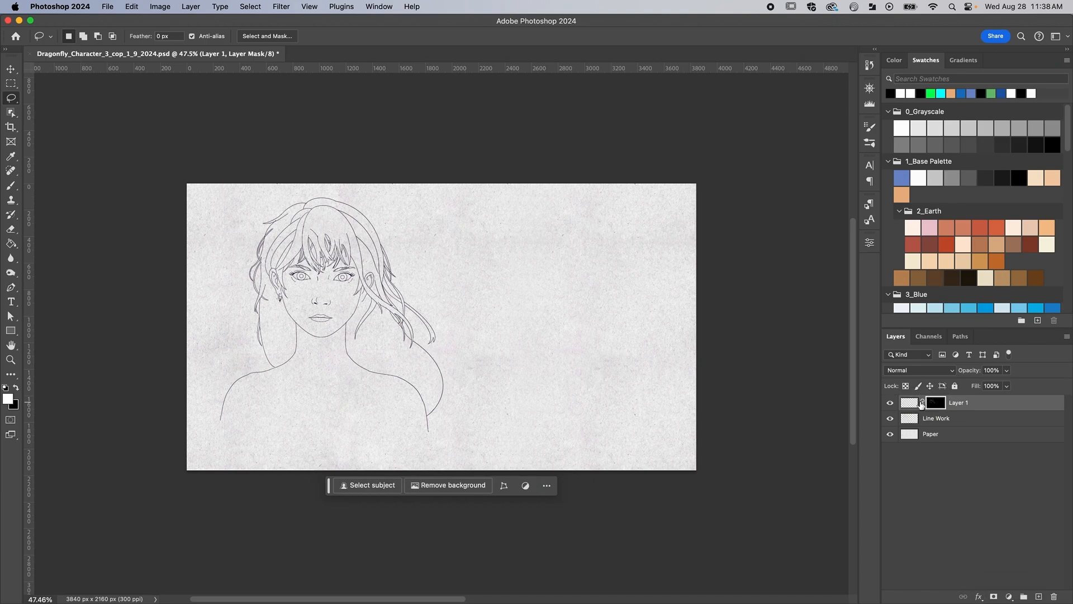
pyautogui.click(912, 405)
pyautogui.click(935, 405)
pyautogui.click(911, 405)
pyautogui.click(934, 405)
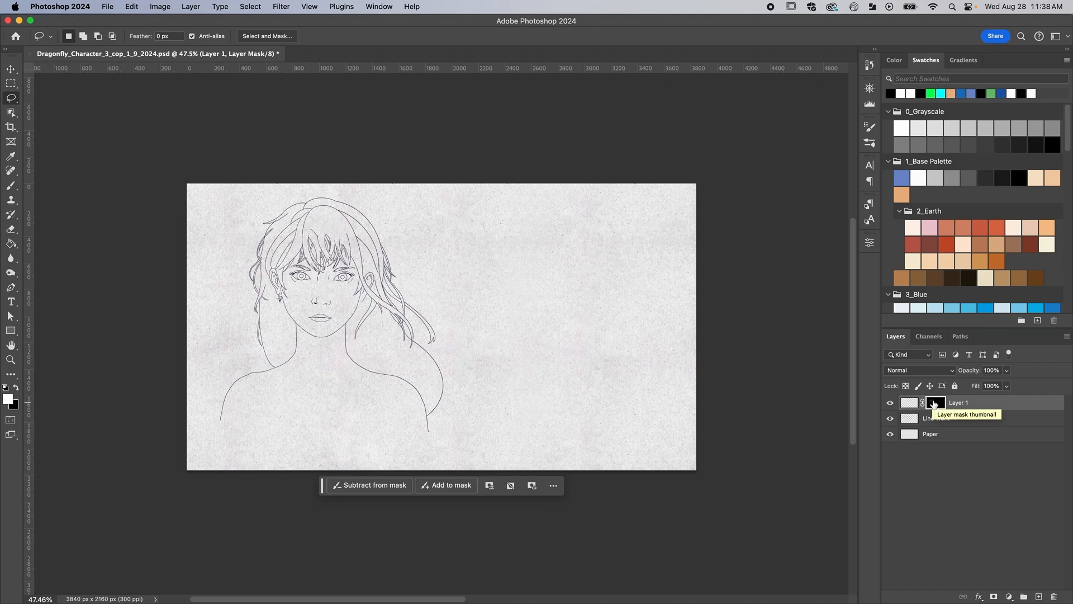
# Target the new layer's content instead of its mask and hide the Line Work layer
pyautogui.click(910, 403)
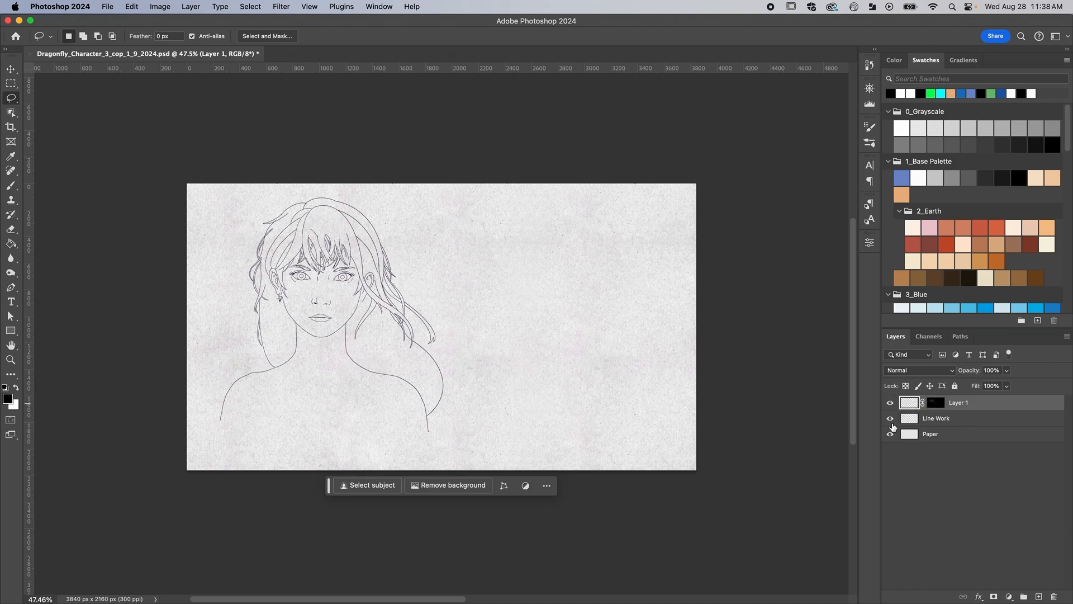
pyautogui.click(891, 418)
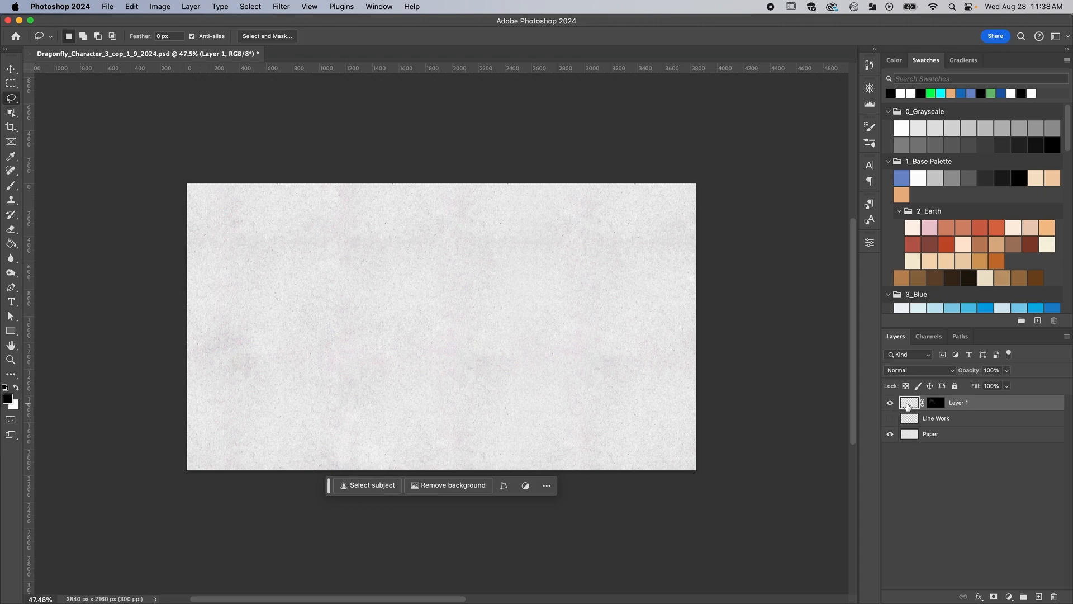
pyautogui.click(936, 403)
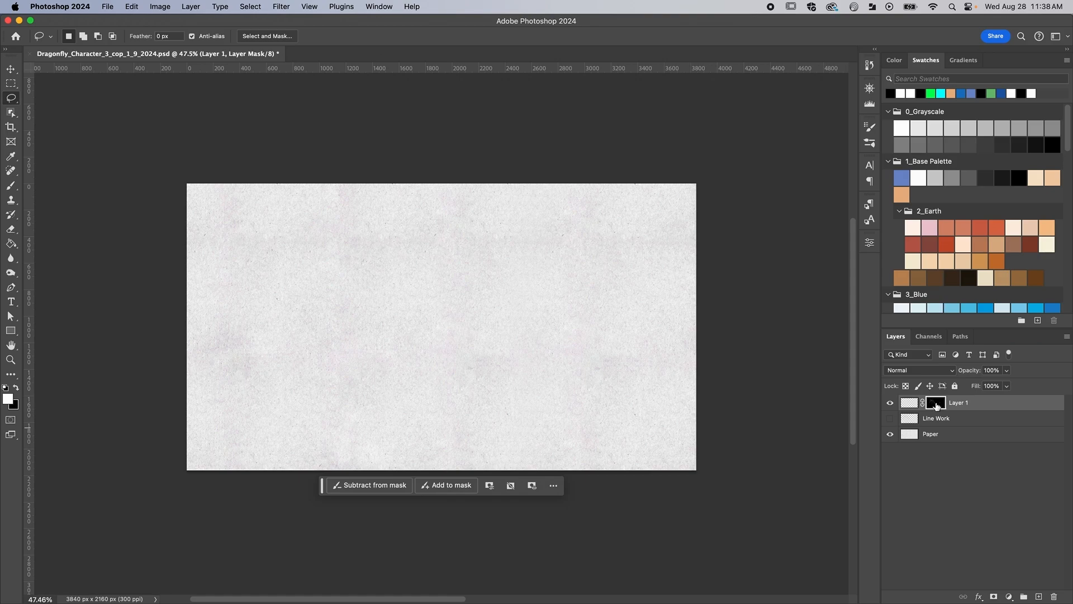
pyautogui.click(909, 406)
pyautogui.click(934, 407)
pyautogui.click(909, 407)
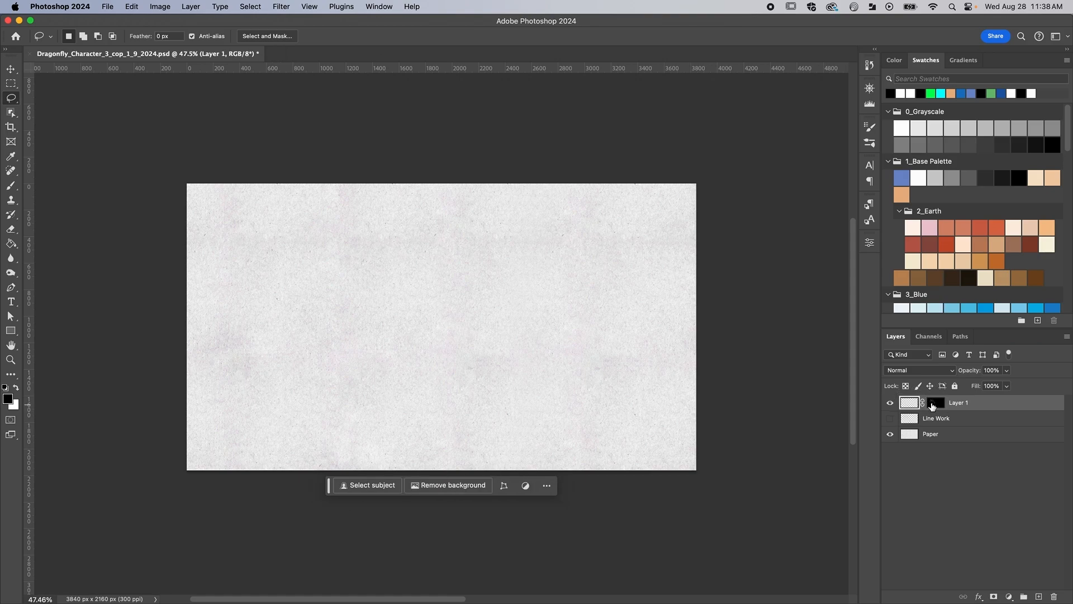
pyautogui.click(934, 406)
# Fill the masked layer's content, not its mask, with the bright rust-red swatch from the 2_Earth group using the Paint Bucket
pyautogui.click(909, 407)
pyautogui.click(946, 249)
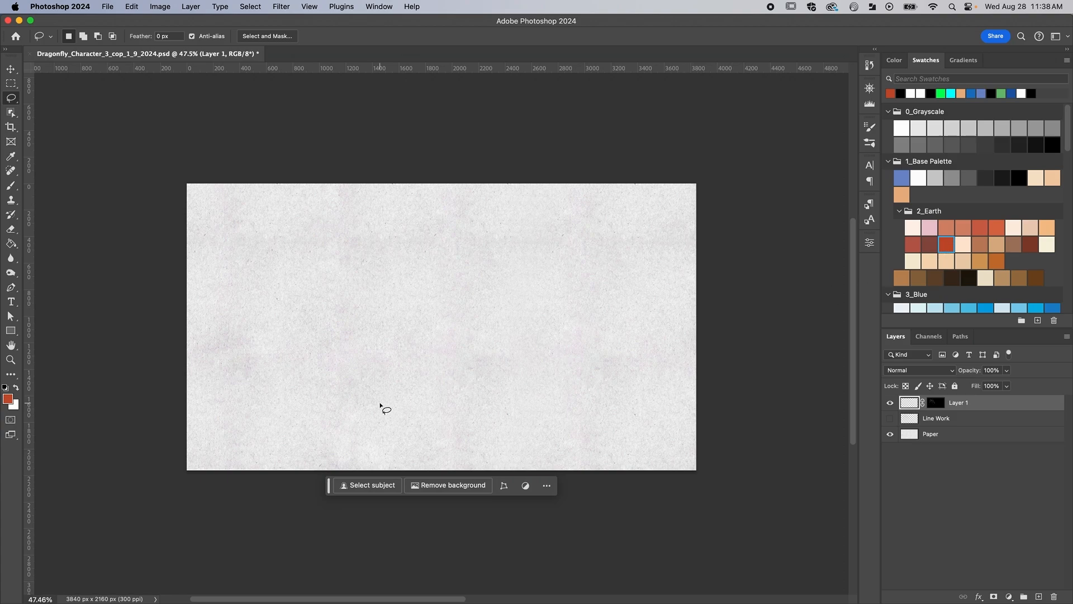
pyautogui.press('g')
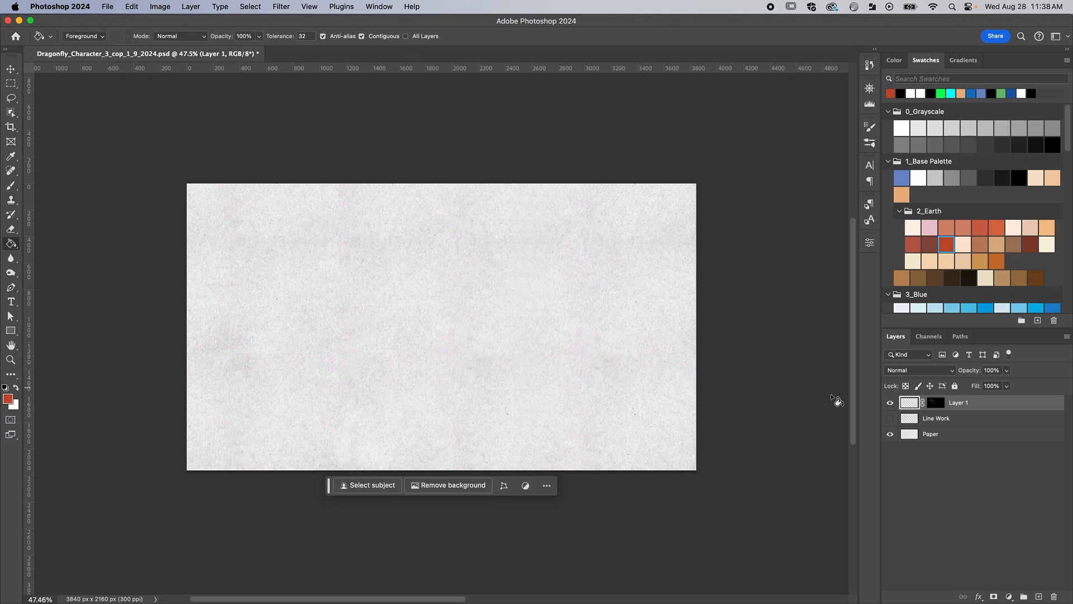
pyautogui.click(464, 309)
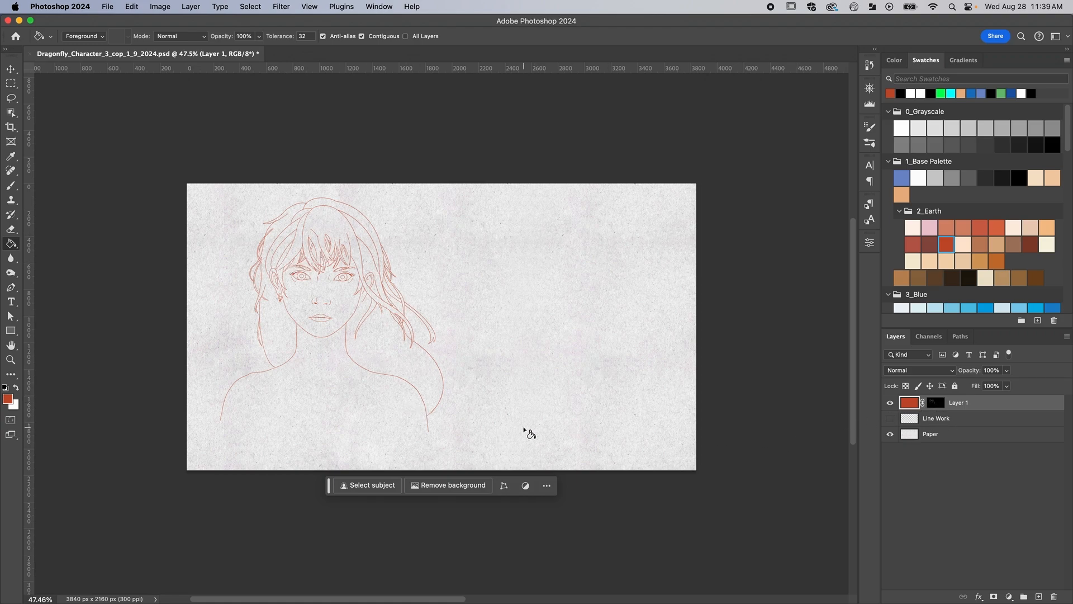
# Undo the rust-red fill on Layer 1 and display its layer mask by itself on the canvas
pyautogui.press('super+z')
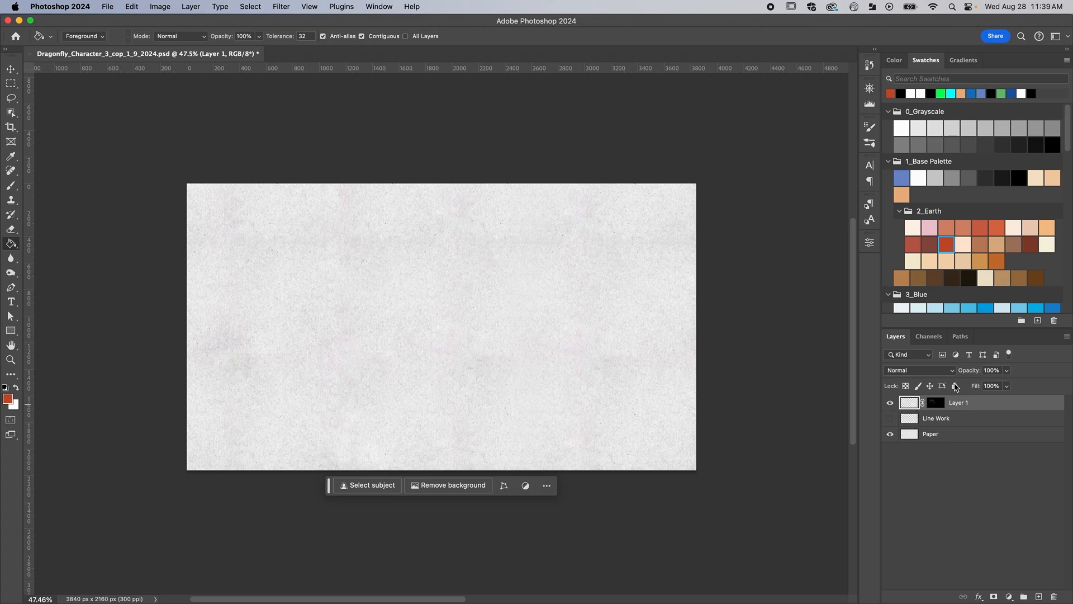
pyautogui.click(937, 405)
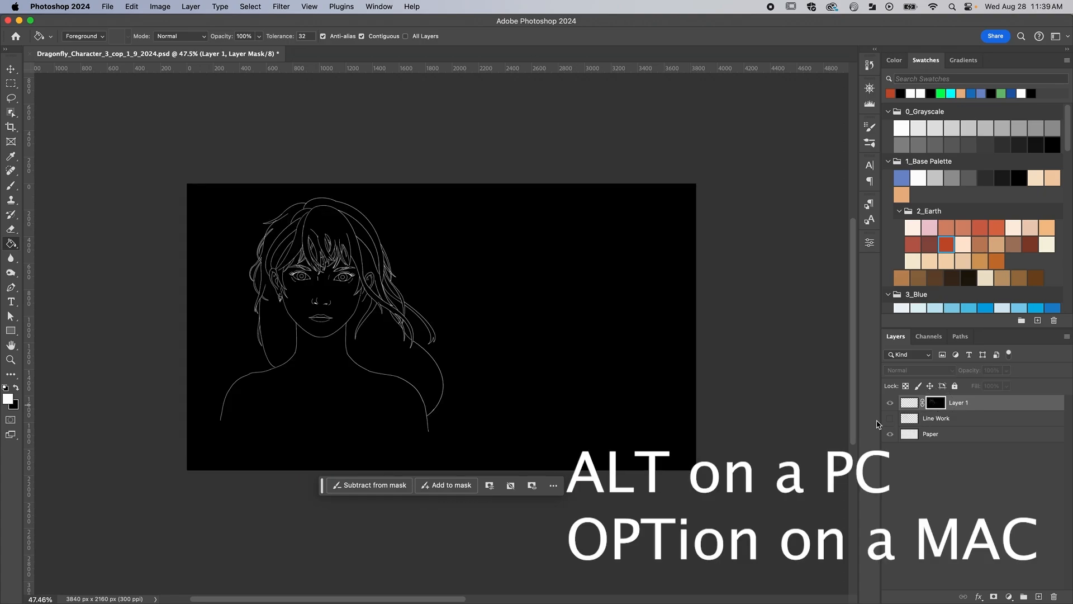
pyautogui.keyDown('alt'); pyautogui.click(936, 402); pyautogui.keyUp('alt')
pyautogui.click(911, 404)
pyautogui.click(934, 406)
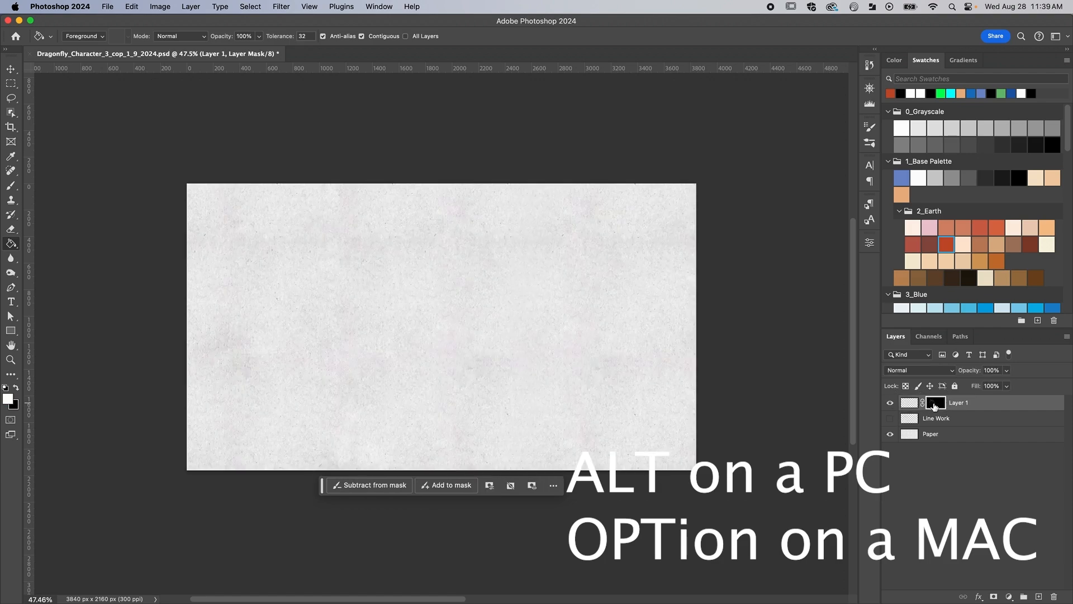
pyautogui.keyDown('alt'); pyautogui.click(933, 406); pyautogui.keyUp('alt')
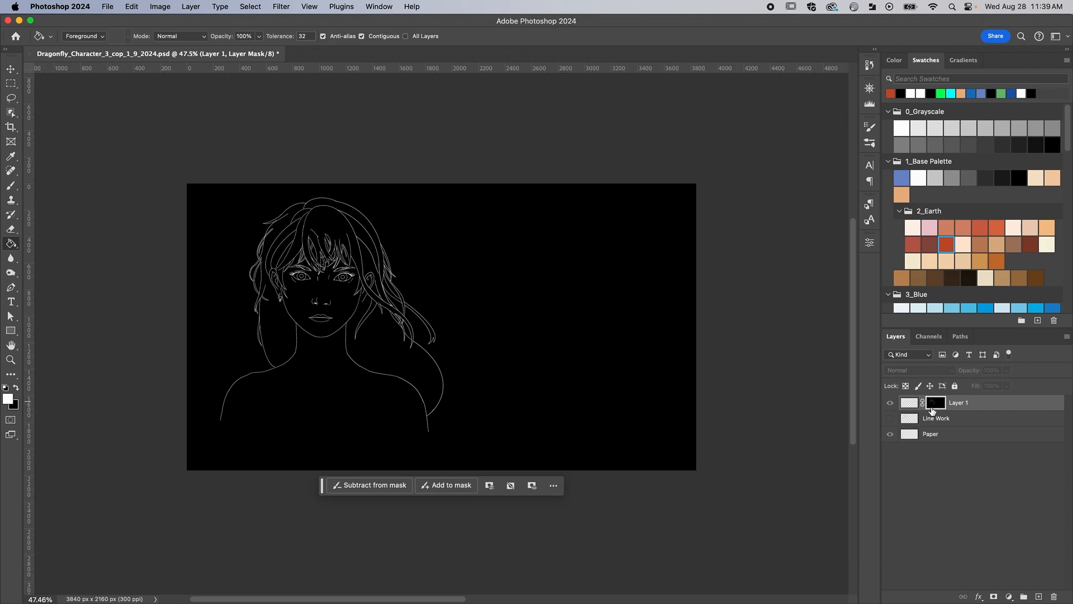
pyautogui.click(910, 403)
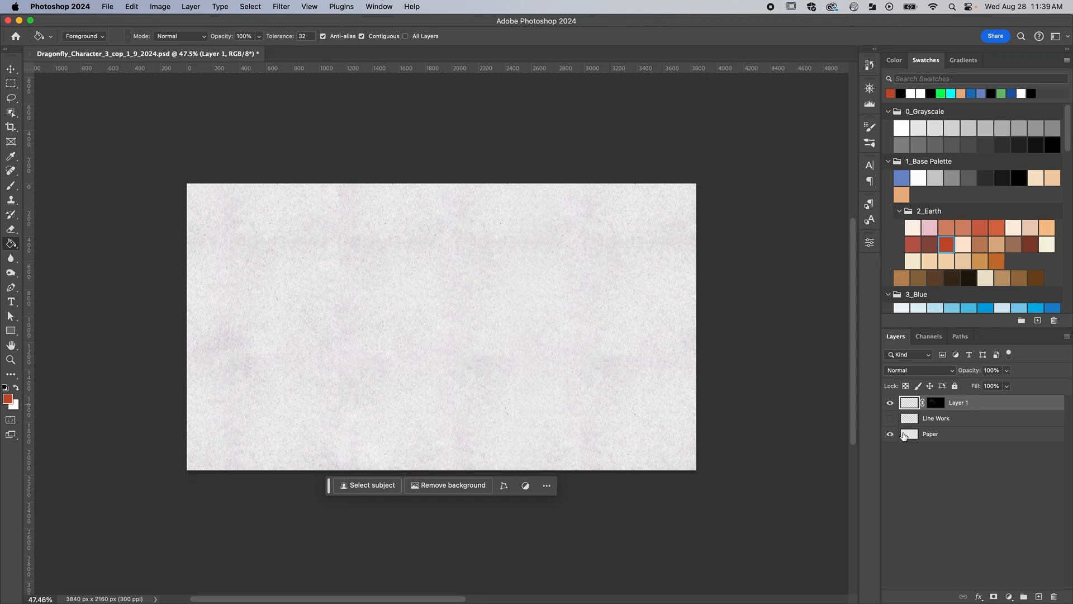
pyautogui.click(936, 407)
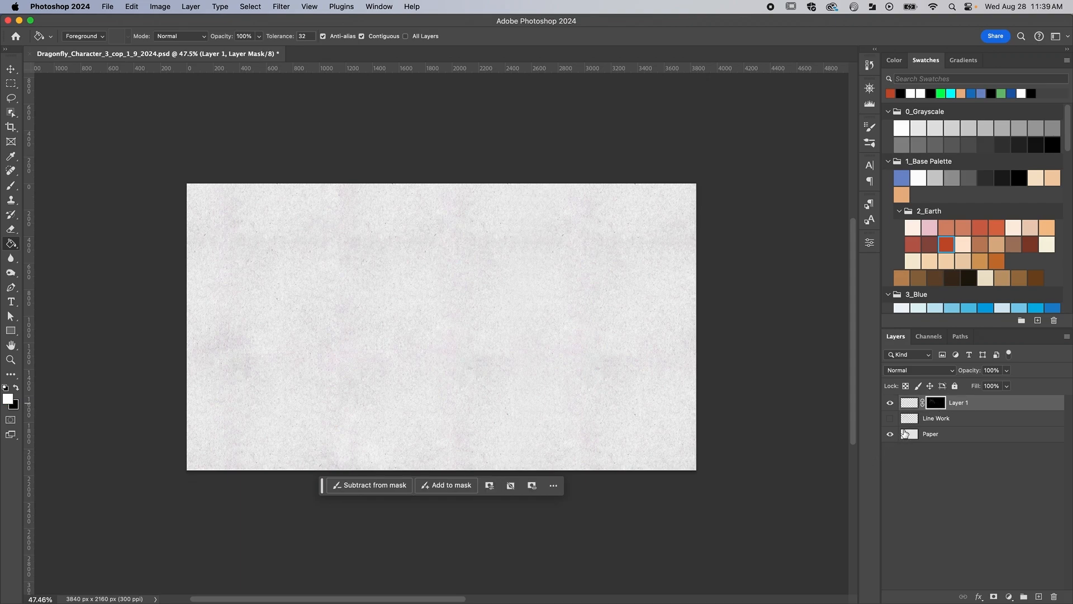
pyautogui.keyDown('alt'); pyautogui.click(939, 407); pyautogui.keyUp('alt')
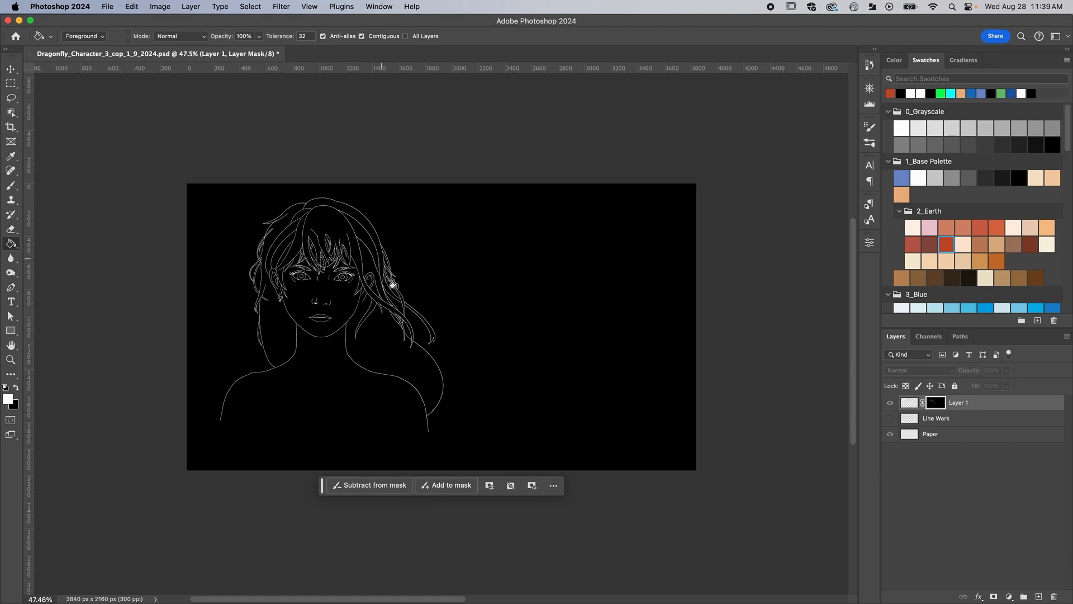
# Set up a 15 px Hard Round brush and paint a straight white line on the mask closing off the torso between the arm outlines
pyautogui.moveTo(378, 358); pyautogui.dragTo(466, 353)
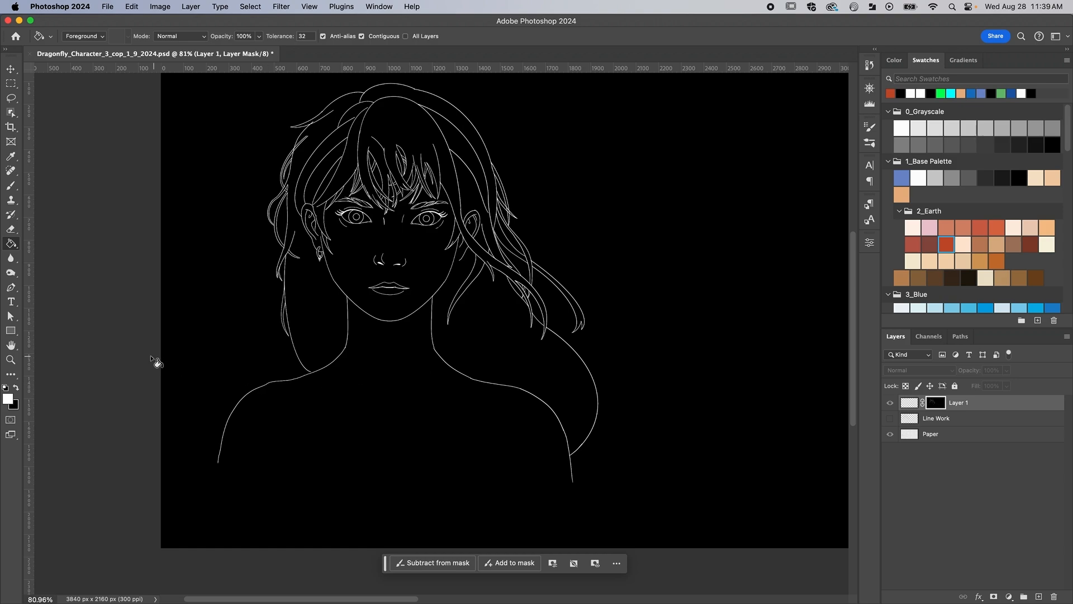
pyautogui.press('b')
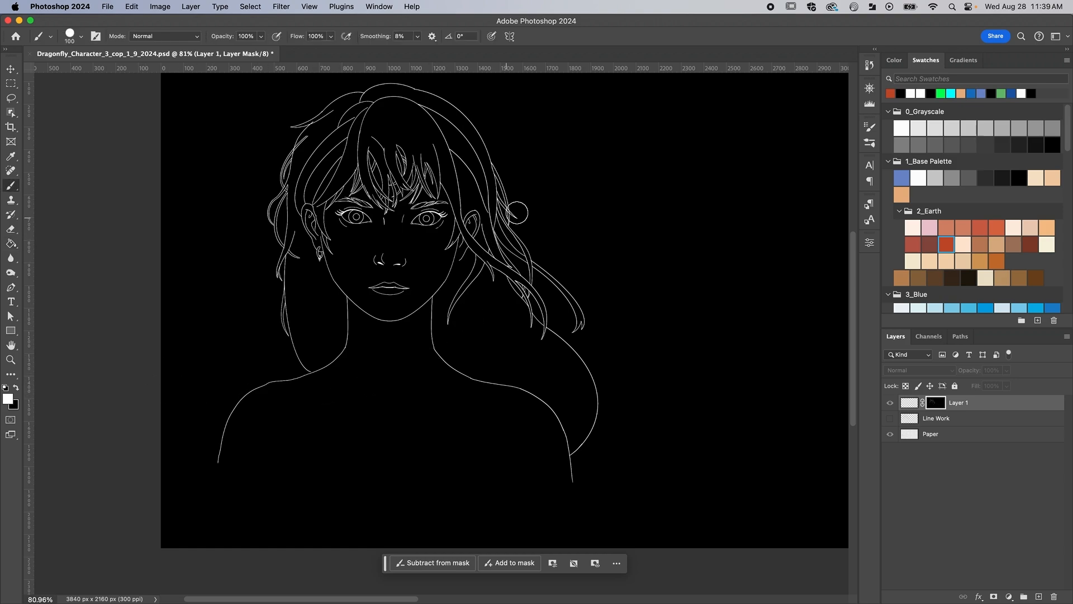
pyautogui.rightClick(546, 225)
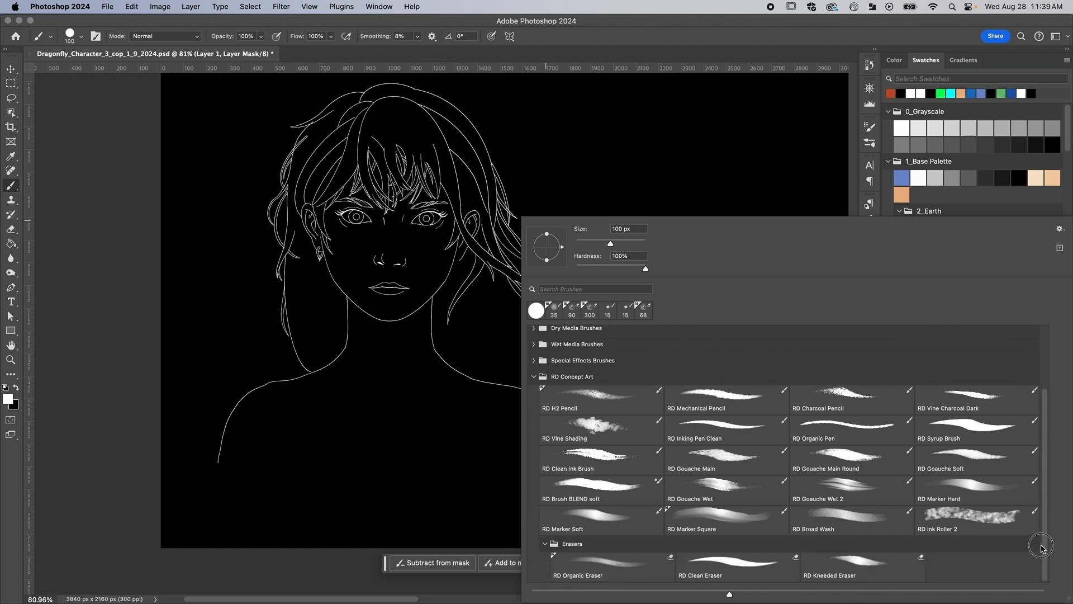
pyautogui.click(626, 364)
pyautogui.click(692, 361)
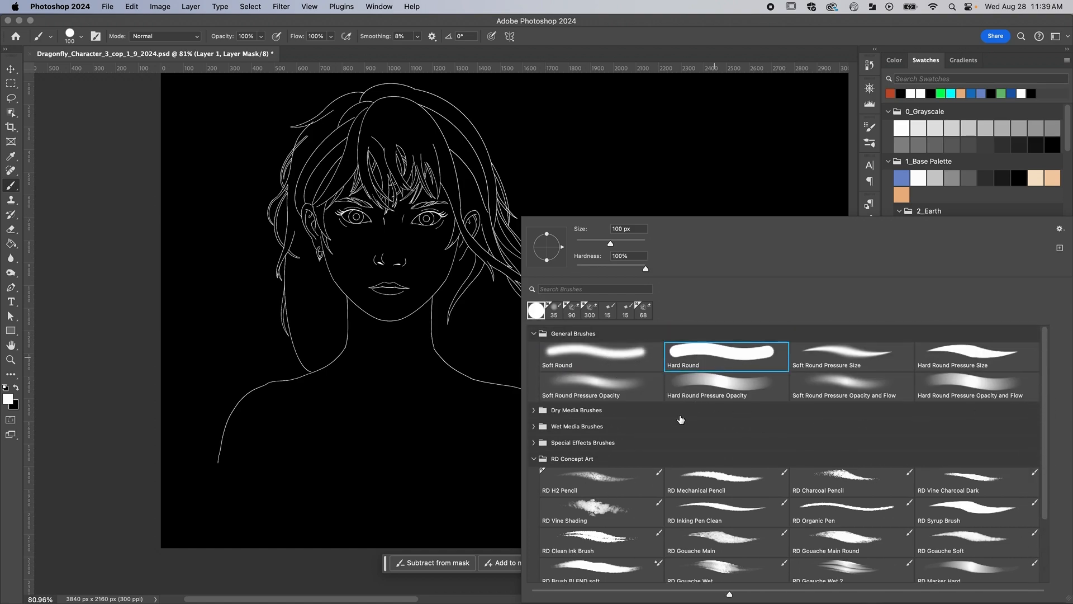
pyautogui.moveTo(610, 244); pyautogui.dragTo(581, 247)
pyautogui.click(385, 382)
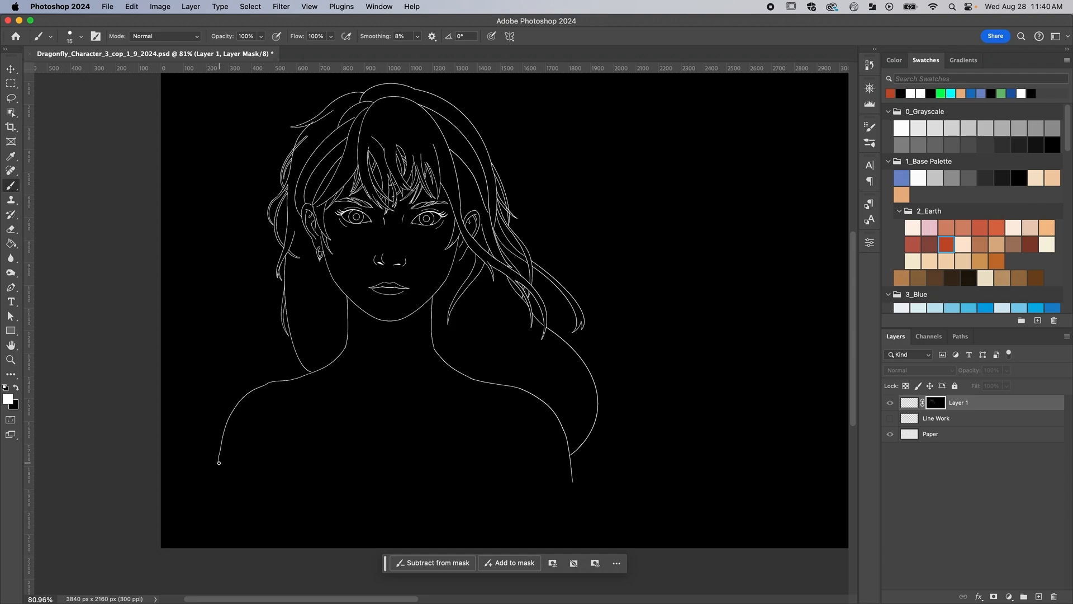
pyautogui.moveTo(218, 463); pyautogui.dragTo(567, 491)
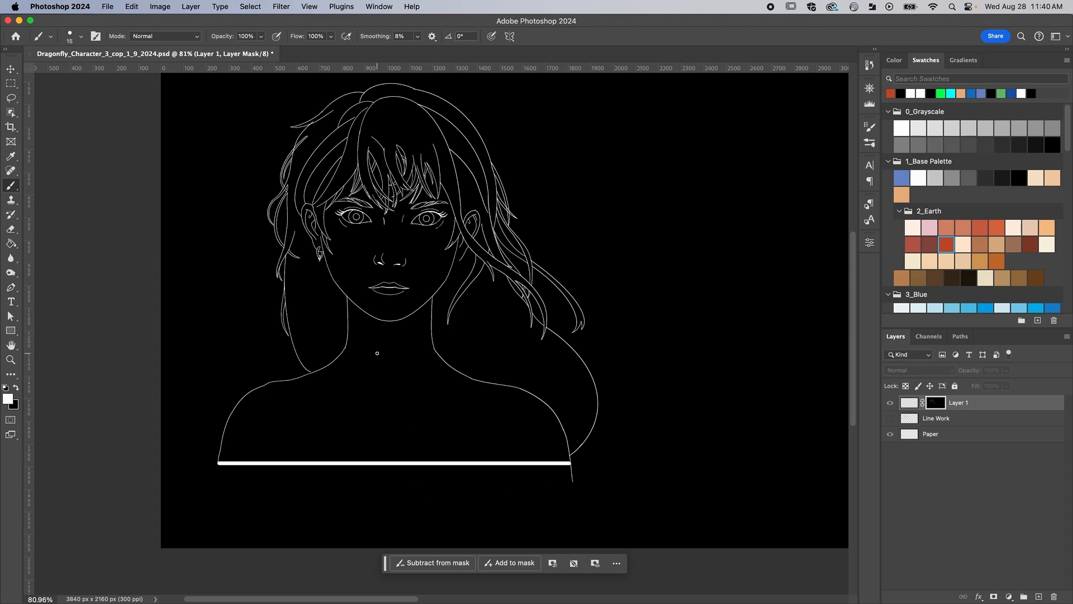
# Fill the torso, neck, face and the area behind the right-hand shoulder with white on the mask using the Paint Bucket
pyautogui.press('g')
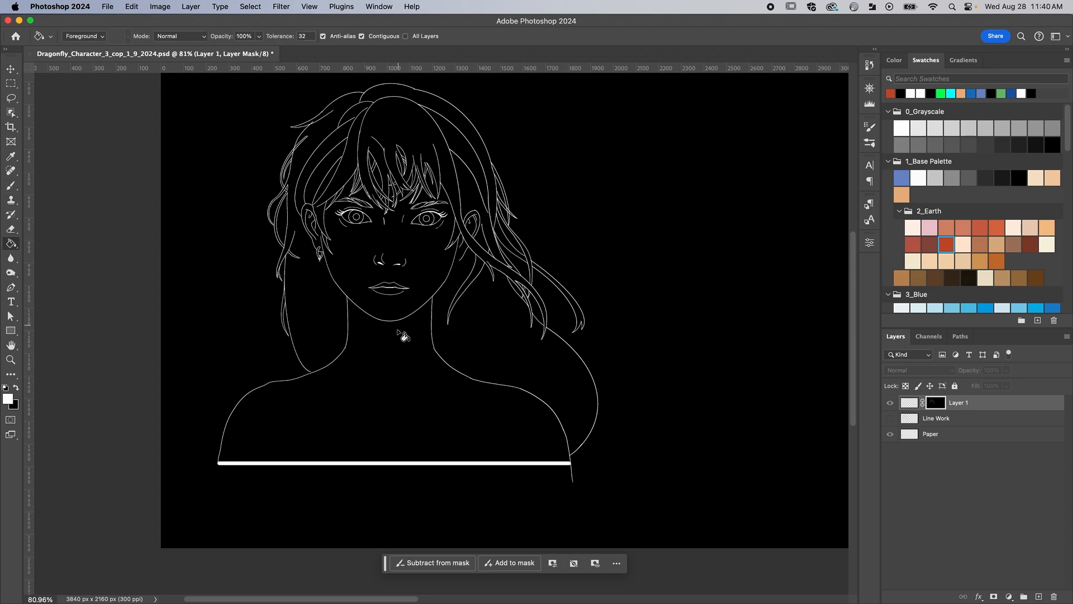
pyautogui.moveTo(317, 312); pyautogui.dragTo(371, 304)
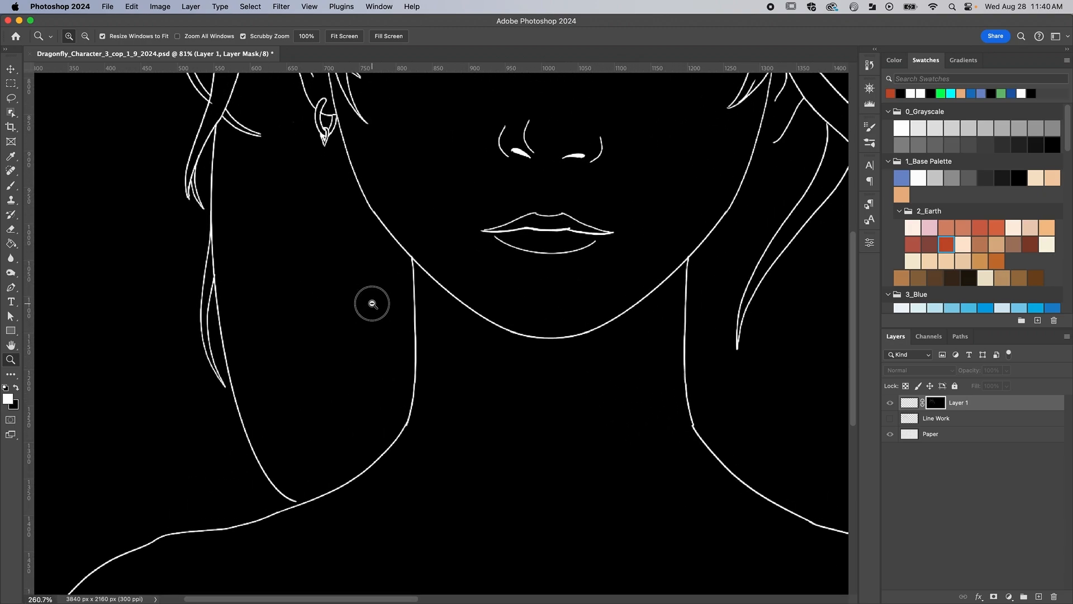
pyautogui.moveTo(375, 472); pyautogui.dragTo(370, 255)
pyautogui.moveTo(293, 301); pyautogui.dragTo(347, 279)
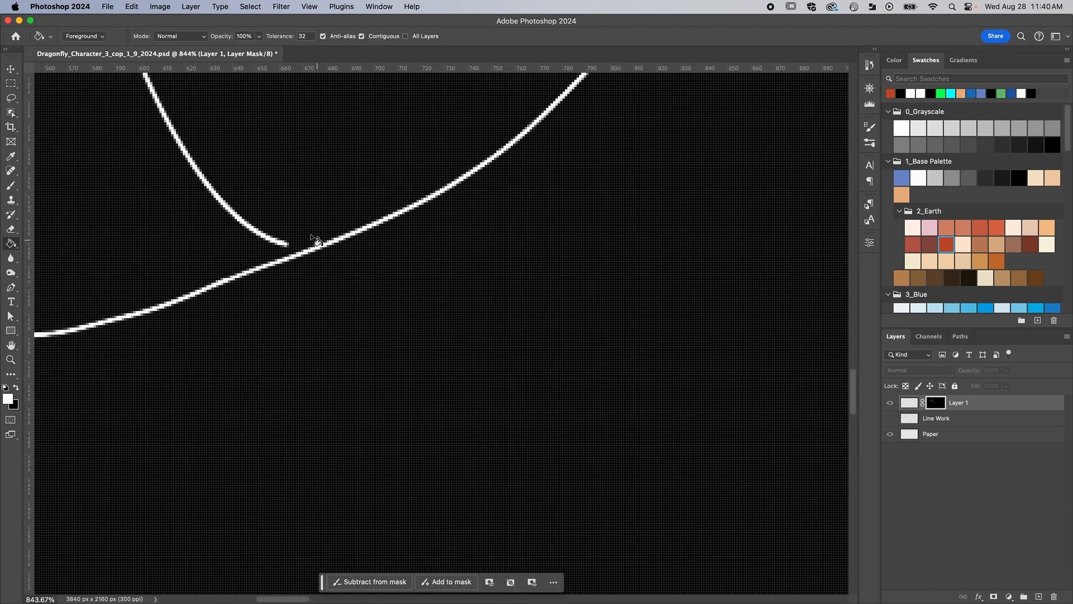
pyautogui.moveTo(508, 252); pyautogui.dragTo(421, 263)
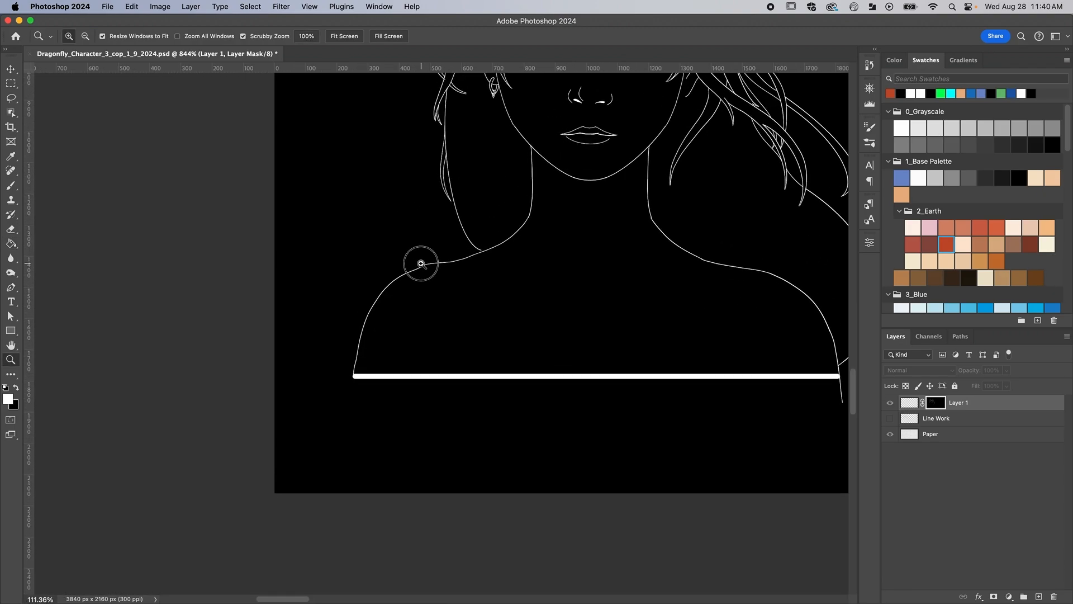
pyautogui.moveTo(587, 273); pyautogui.dragTo(335, 377)
pyautogui.moveTo(480, 307); pyautogui.dragTo(464, 307)
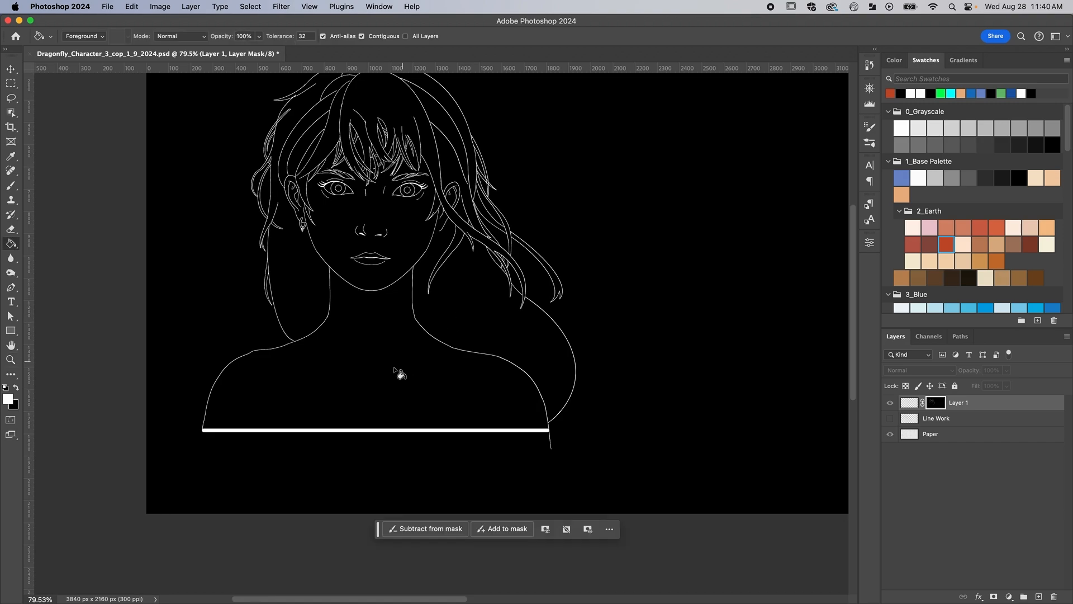
pyautogui.click(376, 363)
pyautogui.click(484, 336)
pyautogui.click(411, 269)
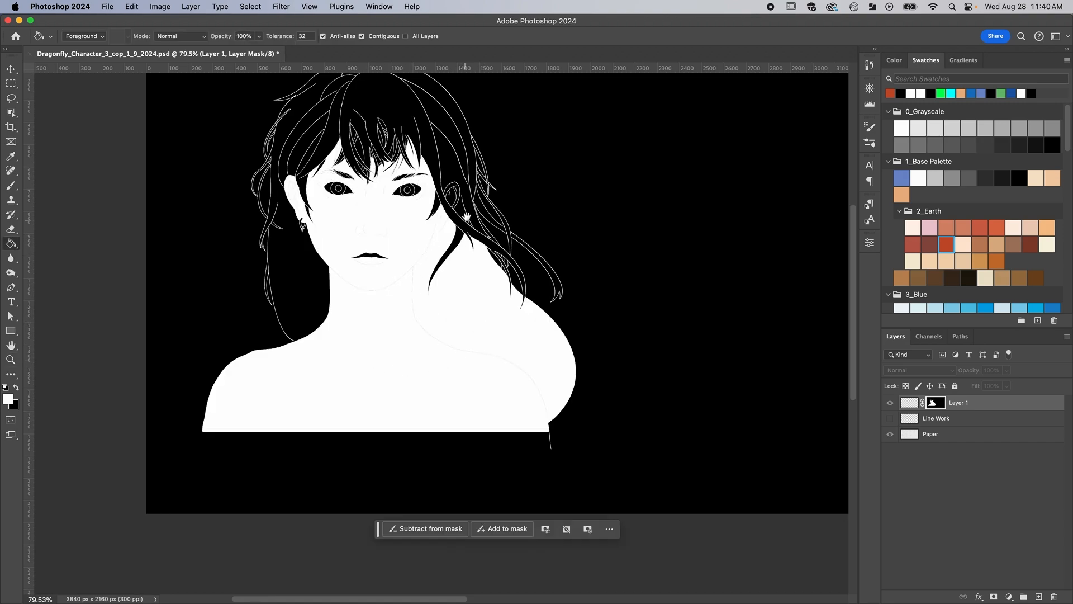
# Fill the forehead, the crown and the hair sections on the right side of the head with white
pyautogui.moveTo(444, 216); pyautogui.dragTo(453, 296)
pyautogui.click(428, 225)
pyautogui.click(446, 209)
pyautogui.click(457, 245)
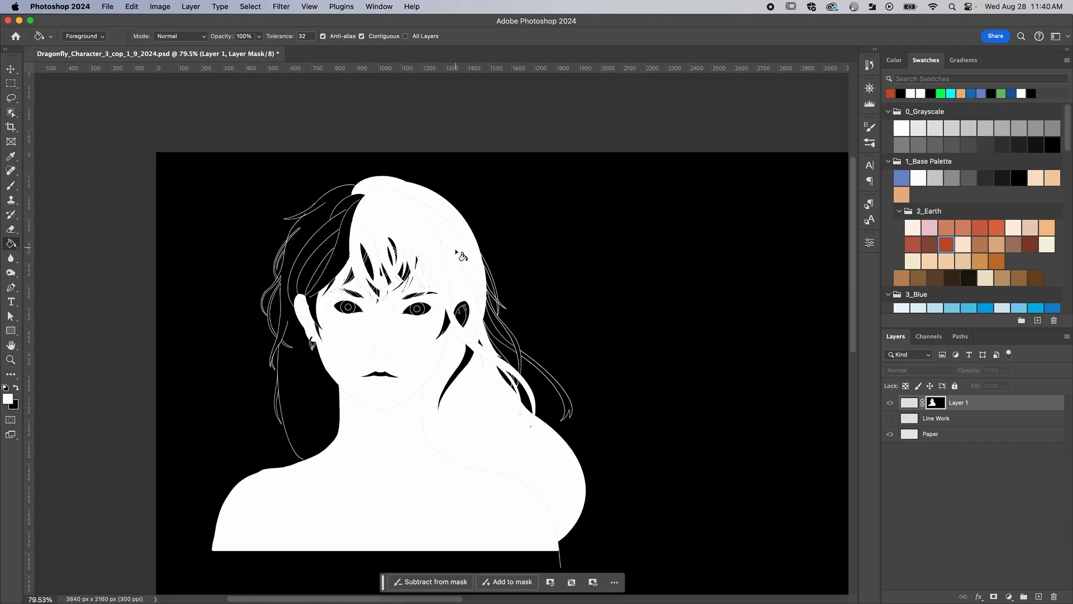
pyautogui.click(522, 352)
pyautogui.click(488, 327)
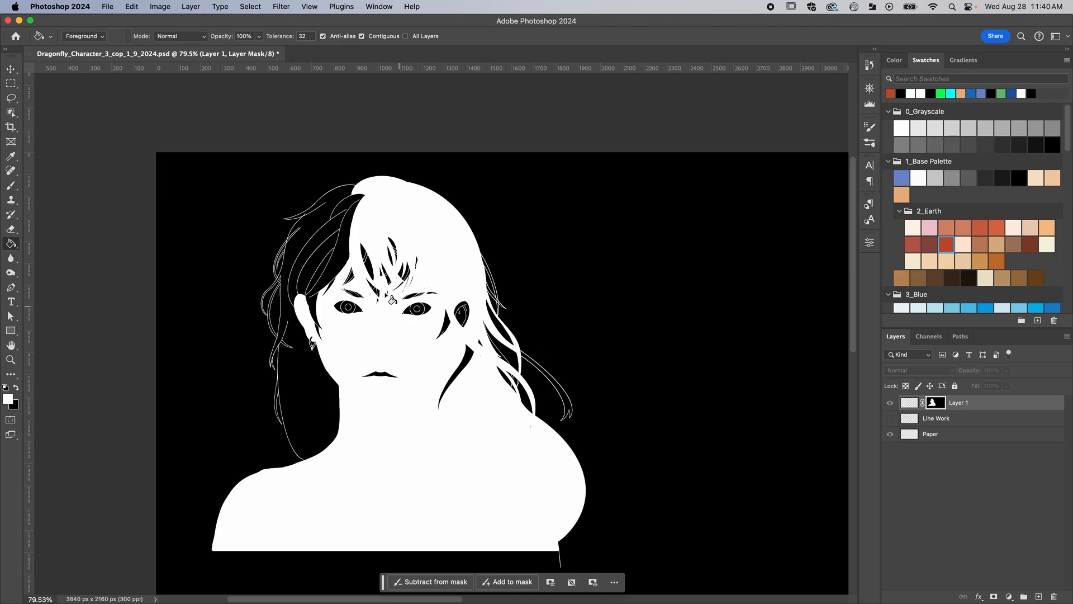
# Fill the hair sections at the upper left of the head with white and refill the crown to clear its thin seam lines
pyautogui.press('z')
pyautogui.moveTo(342, 242); pyautogui.dragTo(394, 237)
pyautogui.click(342, 244)
pyautogui.moveTo(515, 276); pyautogui.dragTo(469, 440)
pyautogui.press('z')
pyautogui.moveTo(502, 244); pyautogui.dragTo(519, 243)
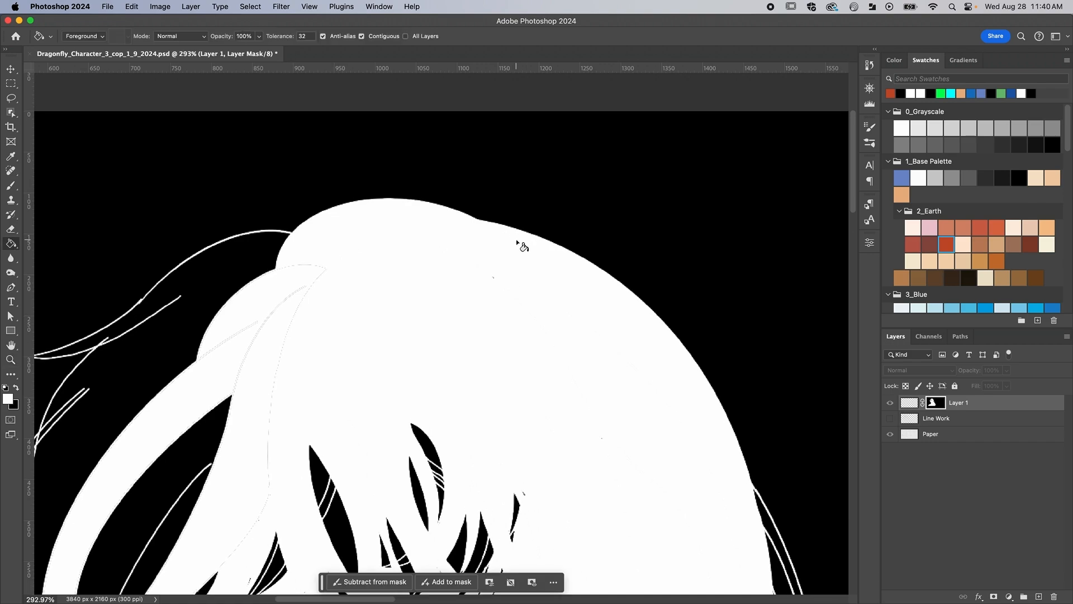
pyautogui.click(519, 244)
pyautogui.click(517, 243)
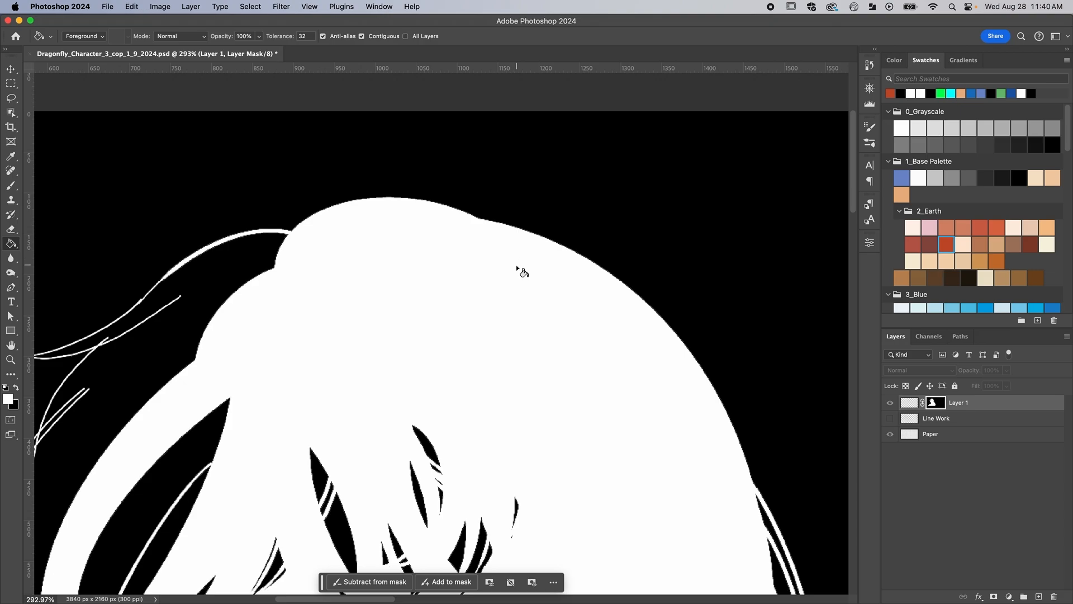
# Fill the remaining dark hair sections beside the left temple and the loose strands hanging left of the neck with white
pyautogui.scroll(-5, 463, 345)
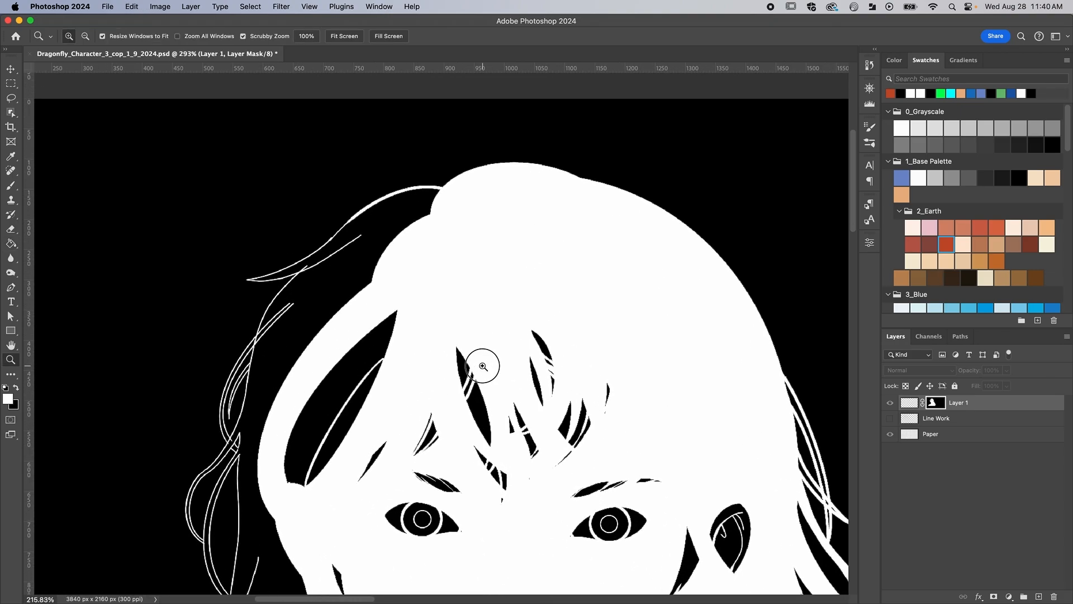
pyautogui.click(313, 418)
pyautogui.click(335, 434)
pyautogui.moveTo(432, 474); pyautogui.dragTo(440, 252)
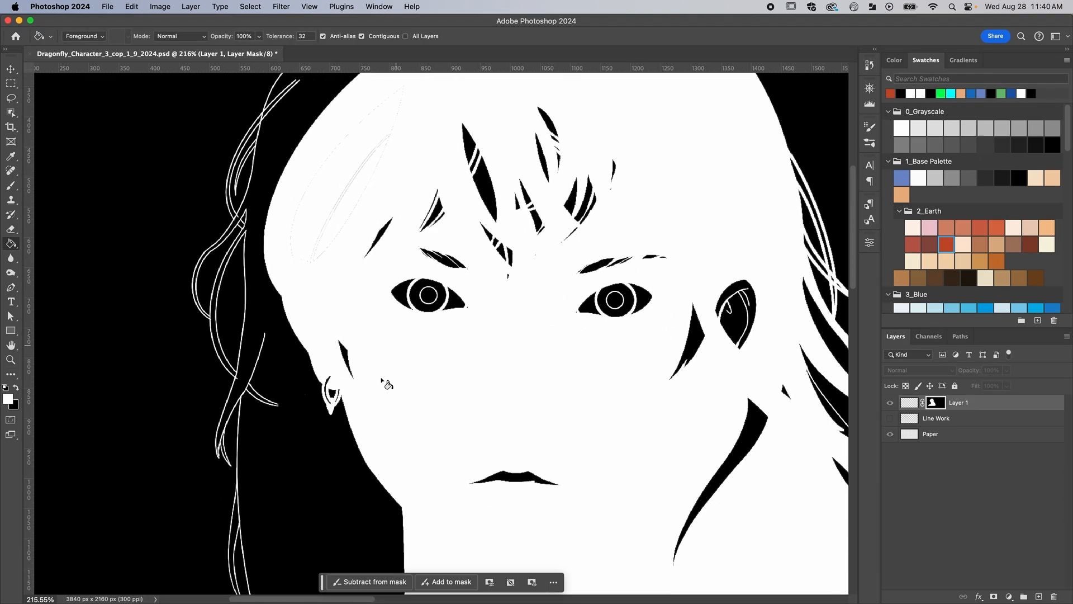
pyautogui.moveTo(366, 450); pyautogui.dragTo(368, 379)
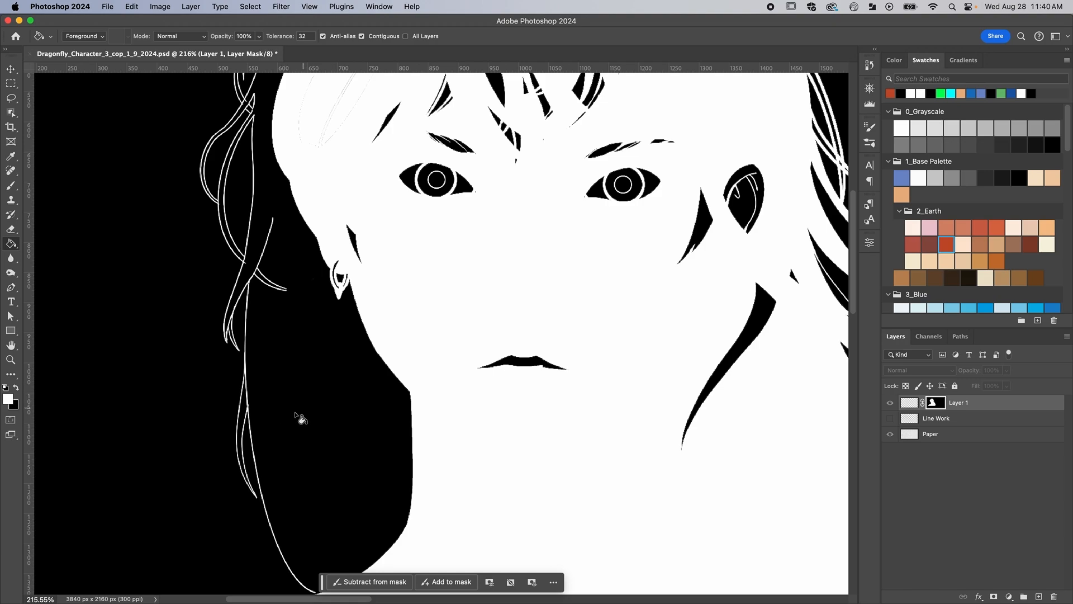
pyautogui.click(219, 229)
pyautogui.scroll(-5, 350, 446)
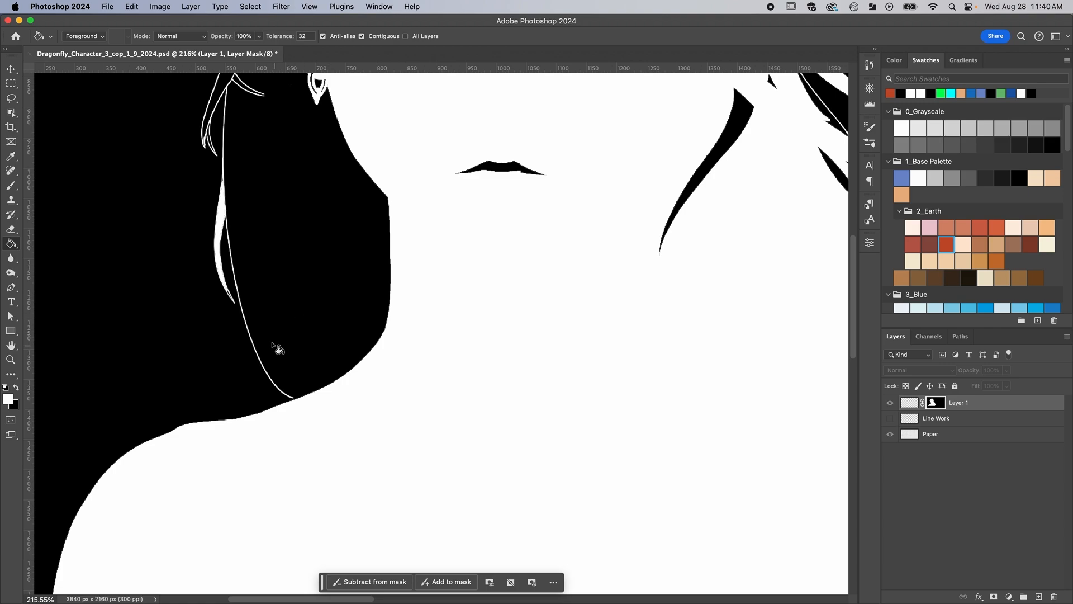
# Close the gap where the long left hair strand meets the shoulder with the brush and fill the area beside the neck white
pyautogui.press('b')
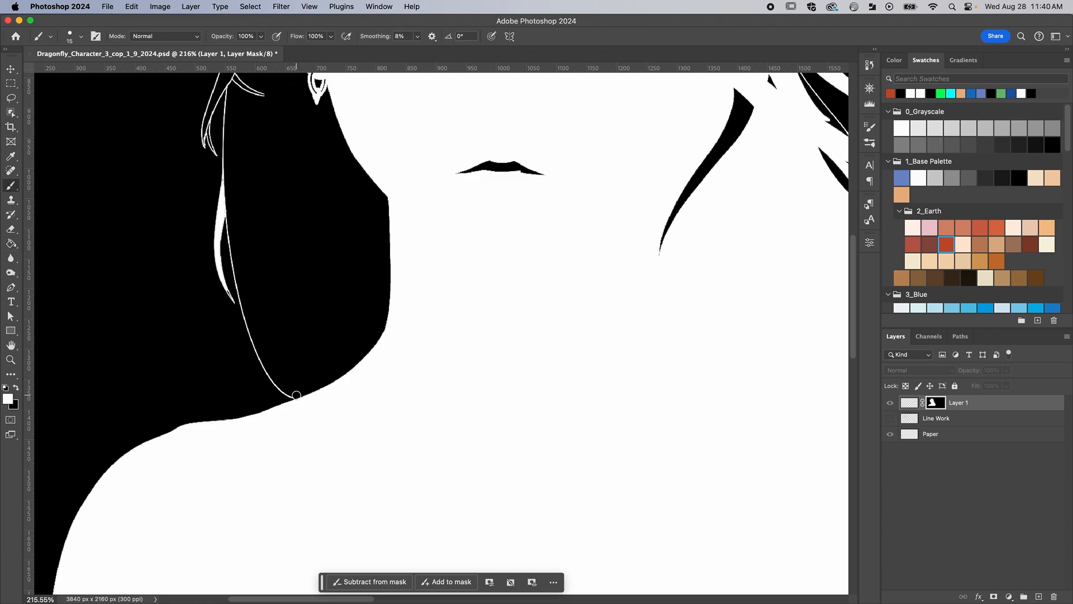
pyautogui.moveTo(295, 394)
pyautogui.mouseDown()
pyautogui.moveTo(304, 393)
pyautogui.moveTo(291, 391)
pyautogui.mouseUp()
pyautogui.press('g')
pyautogui.click(329, 270)
# Bridge the open outer hair strand left of the head with a white brush stroke and fill the enclosed strand
pyautogui.moveTo(313, 162)
pyautogui.mouseDown()
pyautogui.moveTo(336, 449)
pyautogui.moveTo(324, 504)
pyautogui.mouseUp()
pyautogui.moveTo(268, 357); pyautogui.dragTo(304, 338)
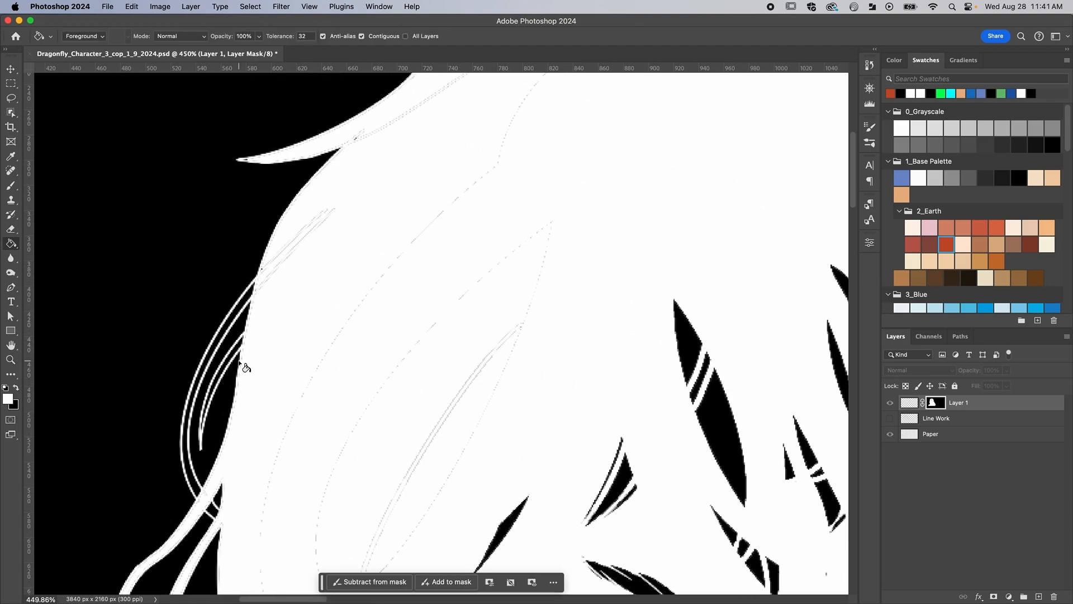
pyautogui.press('b')
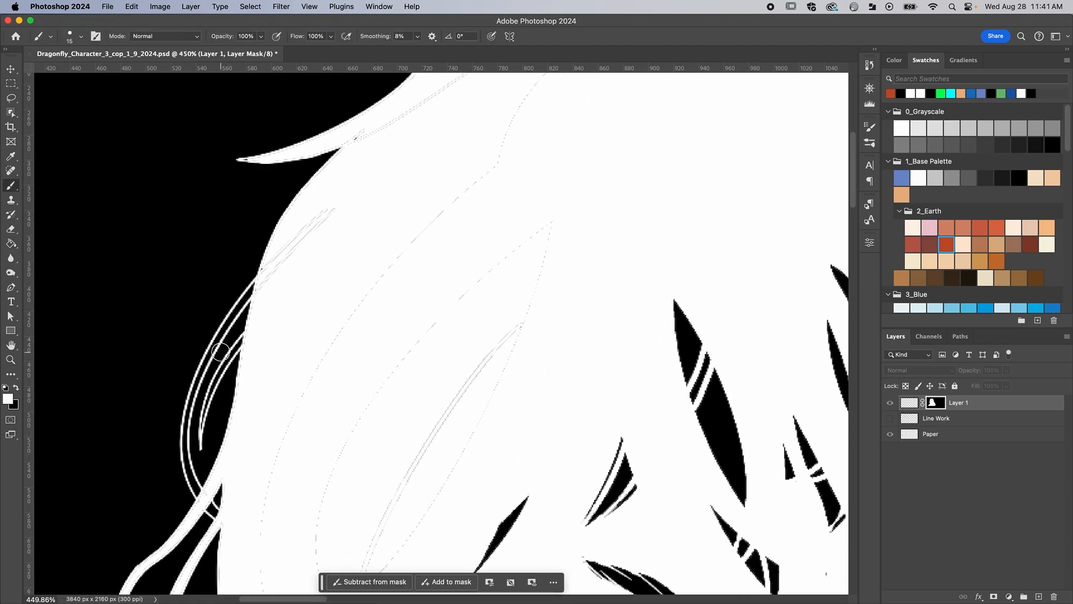
pyautogui.press('g')
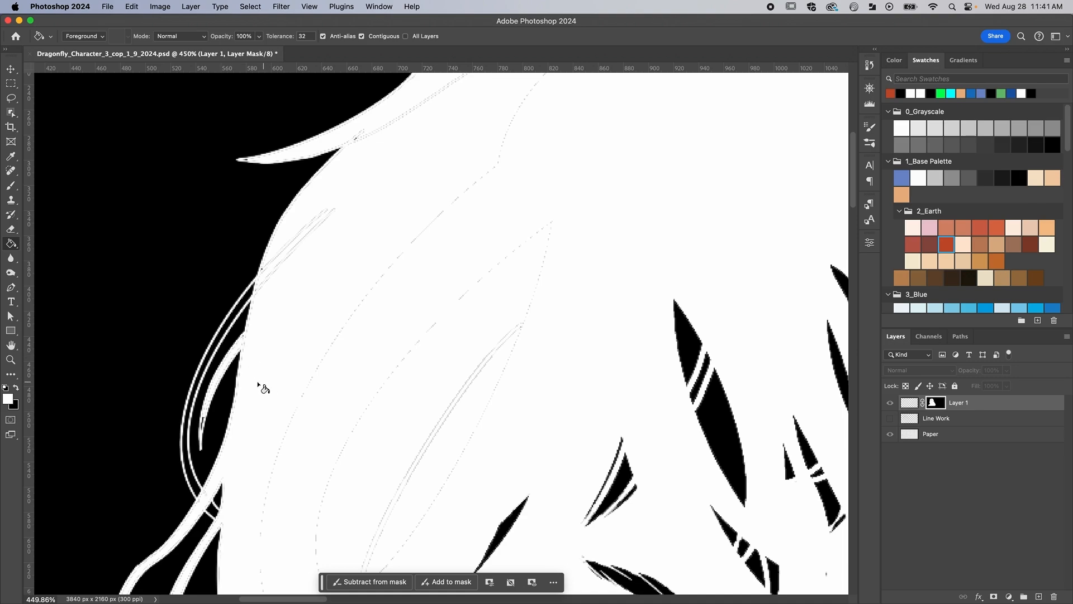
pyautogui.click(201, 393)
# Paint over the remaining dark details inside the face and inner hair on the mask with a 500 px white brush
pyautogui.moveTo(382, 428); pyautogui.dragTo(418, 250)
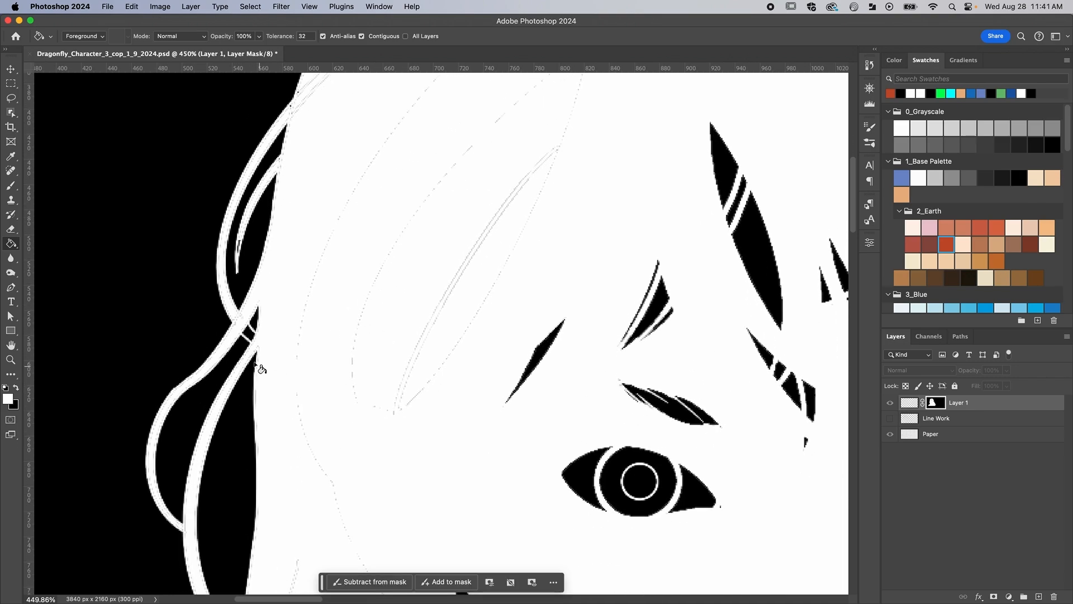
pyautogui.moveTo(605, 373); pyautogui.dragTo(534, 377)
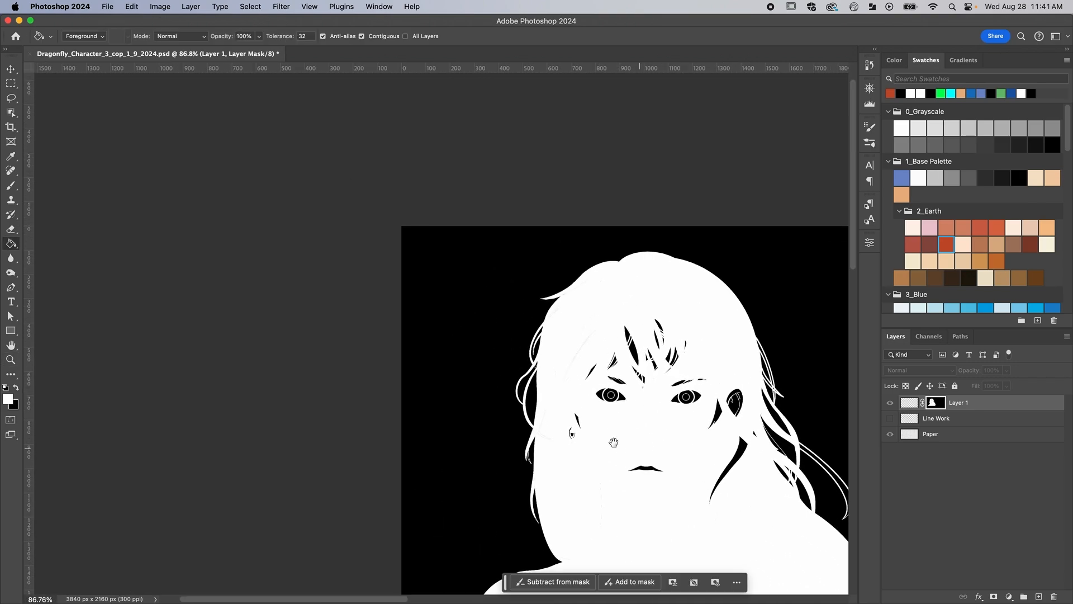
pyautogui.moveTo(665, 443)
pyautogui.mouseDown()
pyautogui.moveTo(425, 360)
pyautogui.moveTo(388, 307)
pyautogui.mouseUp()
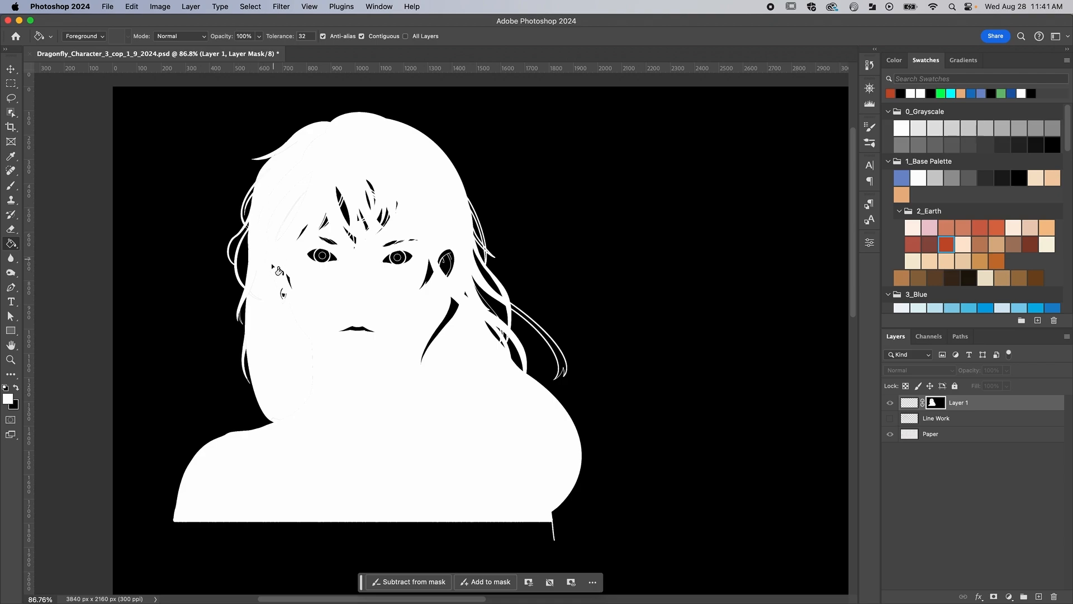
pyautogui.press('b')
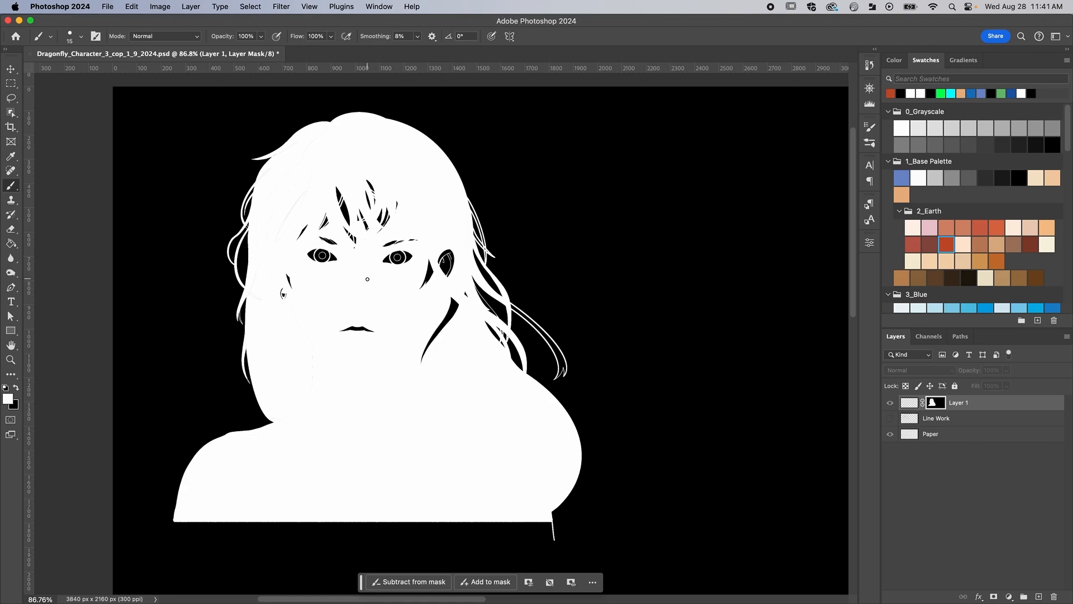
pyautogui.press(']')
pyautogui.press(']')
pyautogui.press(']')
pyautogui.press(']')
pyautogui.press(']')
pyautogui.press(']')
pyautogui.press(']')
pyautogui.press(']')
pyautogui.press(']')
pyautogui.press(']')
pyautogui.press(']')
pyautogui.press(']')
pyautogui.press('[')
pyautogui.press('[')
pyautogui.press(']')
pyautogui.moveTo(372, 284)
pyautogui.mouseDown()
pyautogui.moveTo(328, 296)
pyautogui.moveTo(329, 258)
pyautogui.moveTo(359, 285)
pyautogui.moveTo(389, 285)
pyautogui.moveTo(407, 335)
pyautogui.moveTo(405, 246)
pyautogui.moveTo(401, 270)
pyautogui.mouseUp()
pyautogui.press(']')
pyautogui.press('space')
pyautogui.moveTo(569, 352)
pyautogui.mouseDown()
pyautogui.moveTo(537, 347)
pyautogui.moveTo(535, 330)
pyautogui.mouseUp()
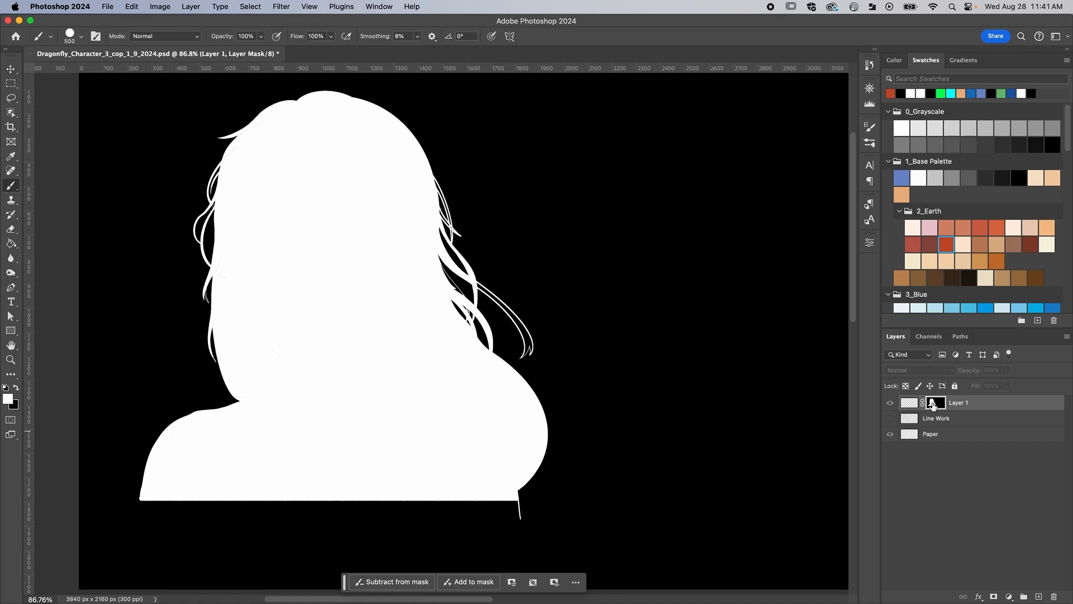
# Target Layer 1's image instead of its mask and fill it with the earthy orange-red foreground color
pyautogui.click(911, 405)
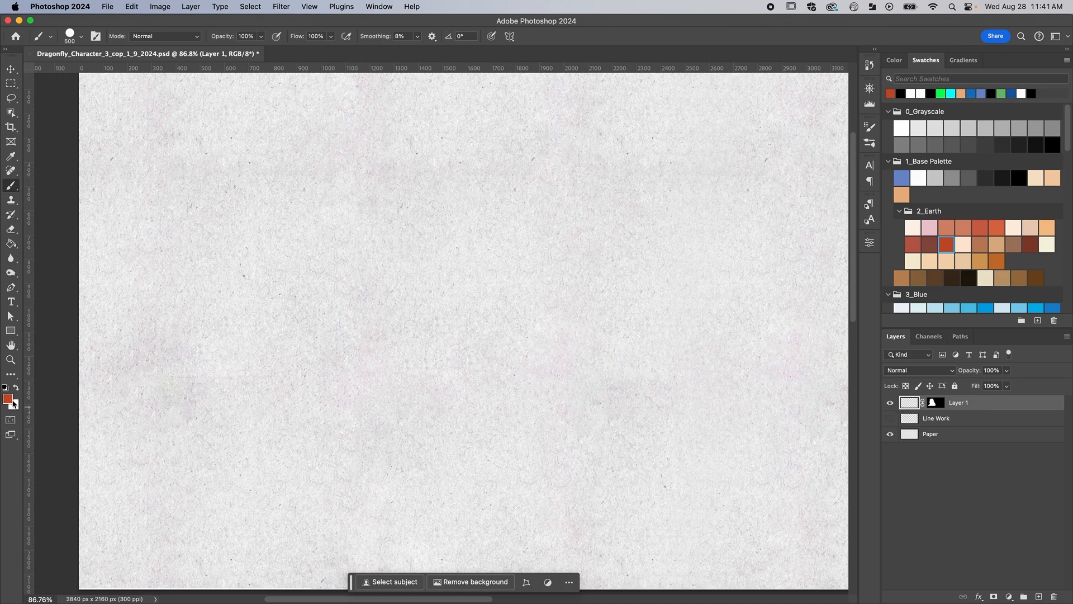
pyautogui.press('g')
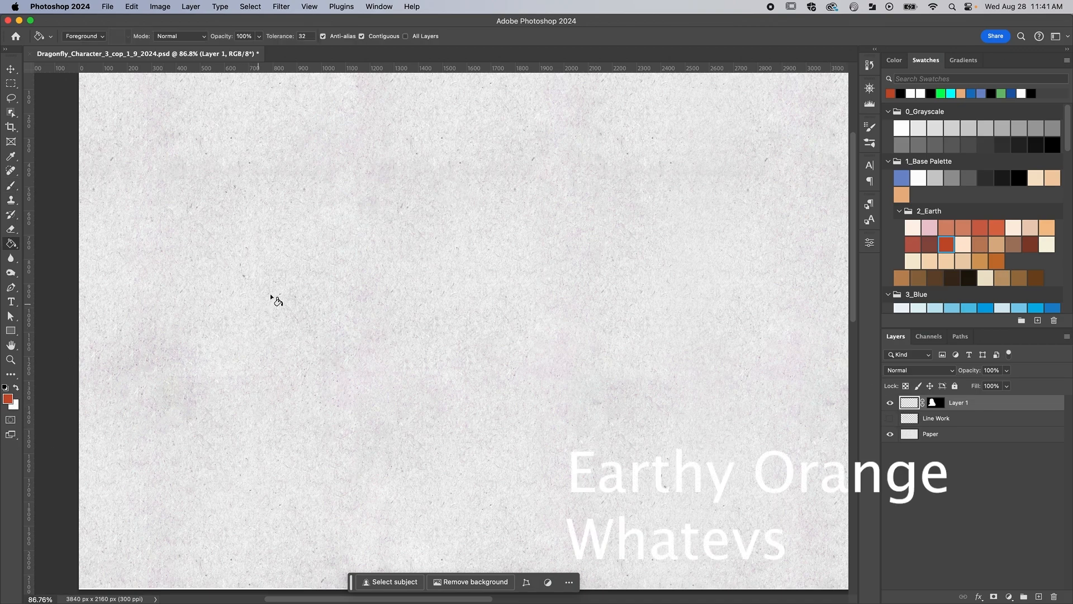
pyautogui.click(354, 315)
pyautogui.press('super+z')
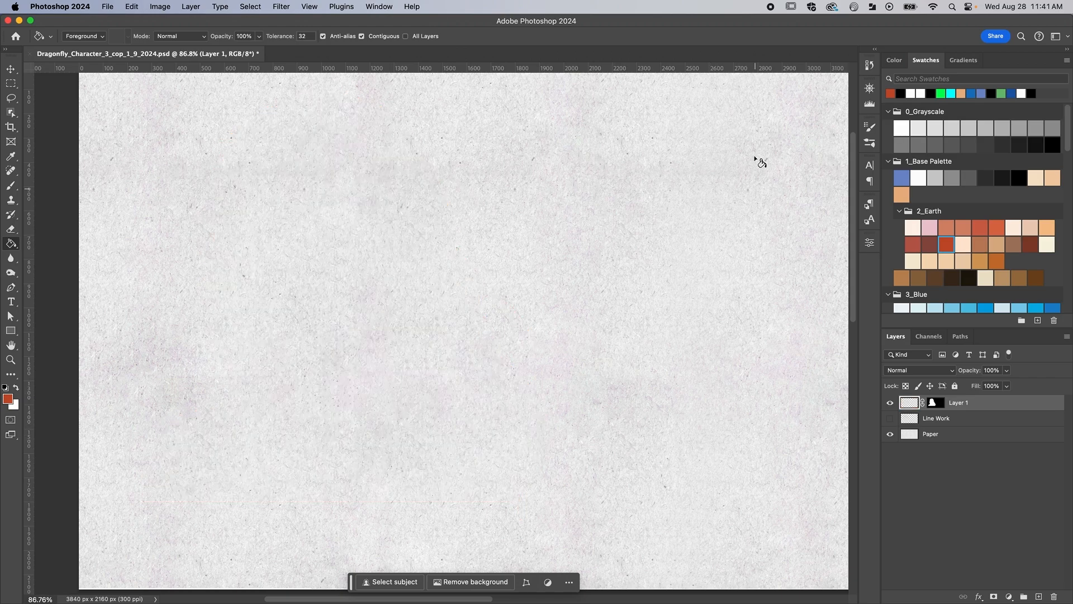
pyautogui.press('super+shift+z')
pyautogui.press('super+z')
pyautogui.press('super+shift+z')
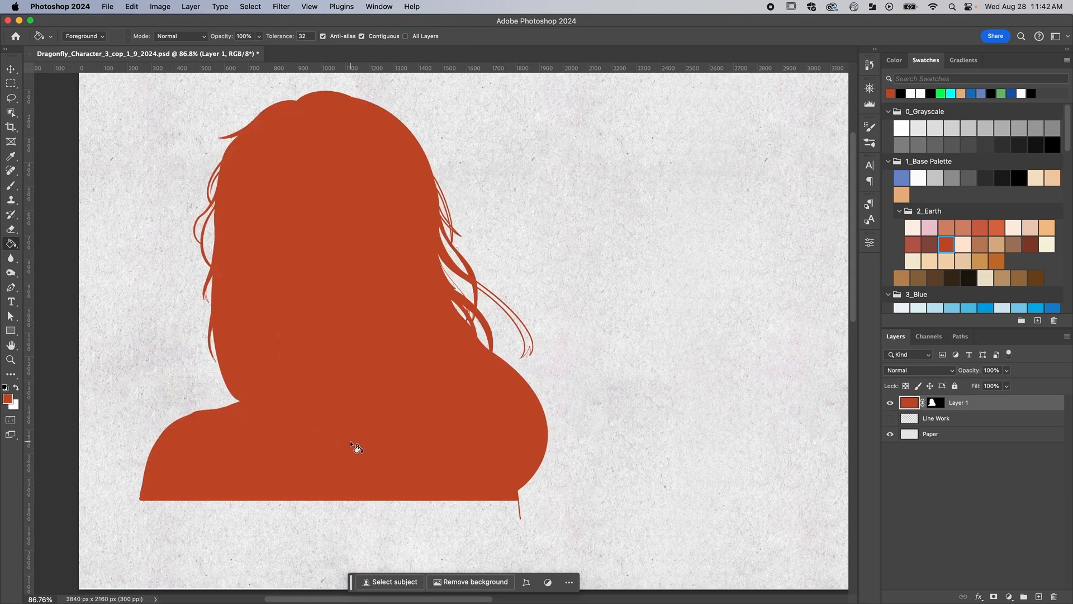
# Display Layer 1's mask on its own in the canvas, around the loose hair strands at the right
pyautogui.moveTo(573, 425); pyautogui.dragTo(636, 364)
pyautogui.press('z')
pyautogui.press('g')
pyautogui.press('z')
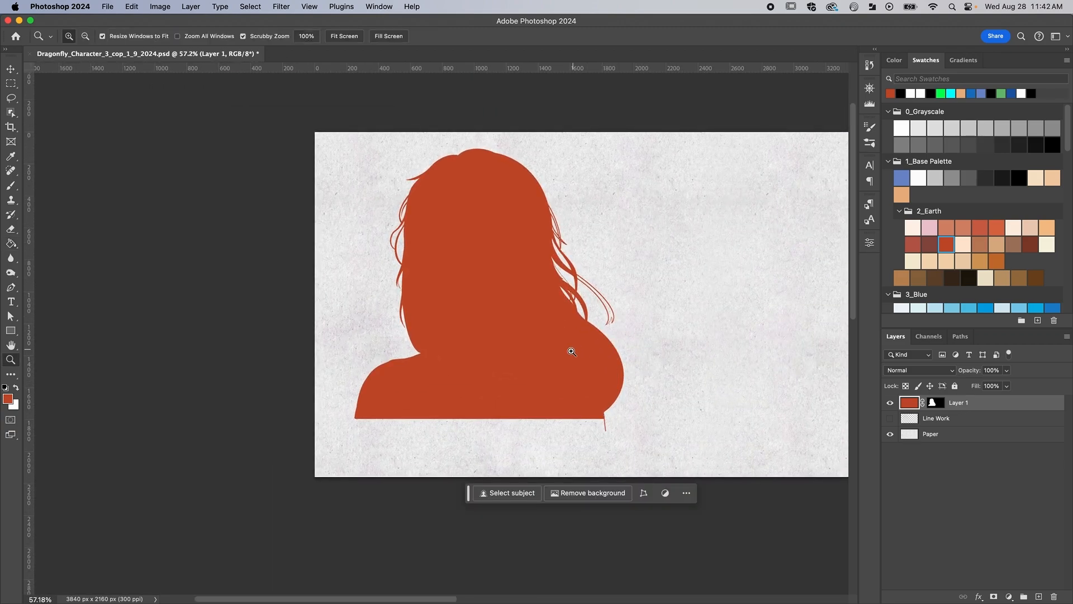
pyautogui.moveTo(574, 351)
pyautogui.mouseDown()
pyautogui.moveTo(593, 350)
pyautogui.moveTo(560, 366)
pyautogui.mouseUp()
pyautogui.press('g')
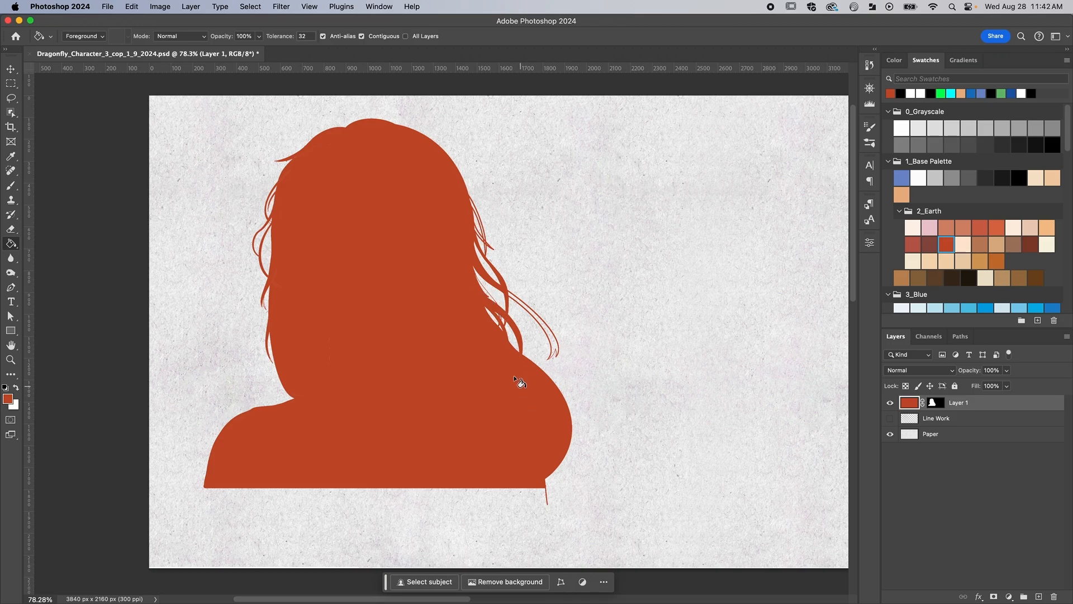
pyautogui.press('z')
pyautogui.moveTo(505, 343)
pyautogui.mouseDown()
pyautogui.moveTo(543, 350)
pyautogui.moveTo(515, 324)
pyautogui.mouseUp()
pyautogui.press('g')
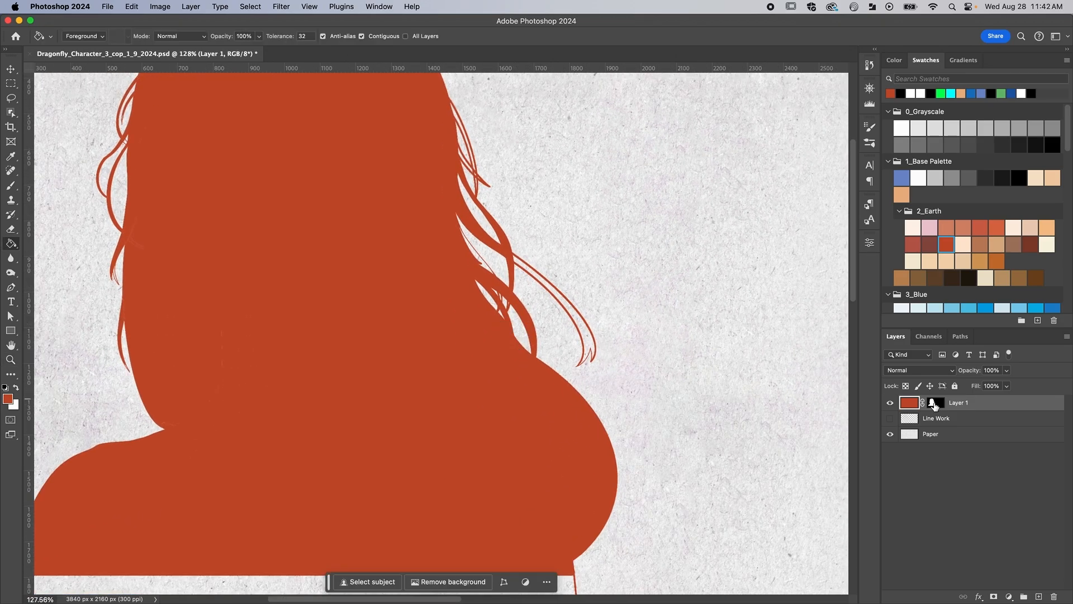
pyautogui.click(935, 404)
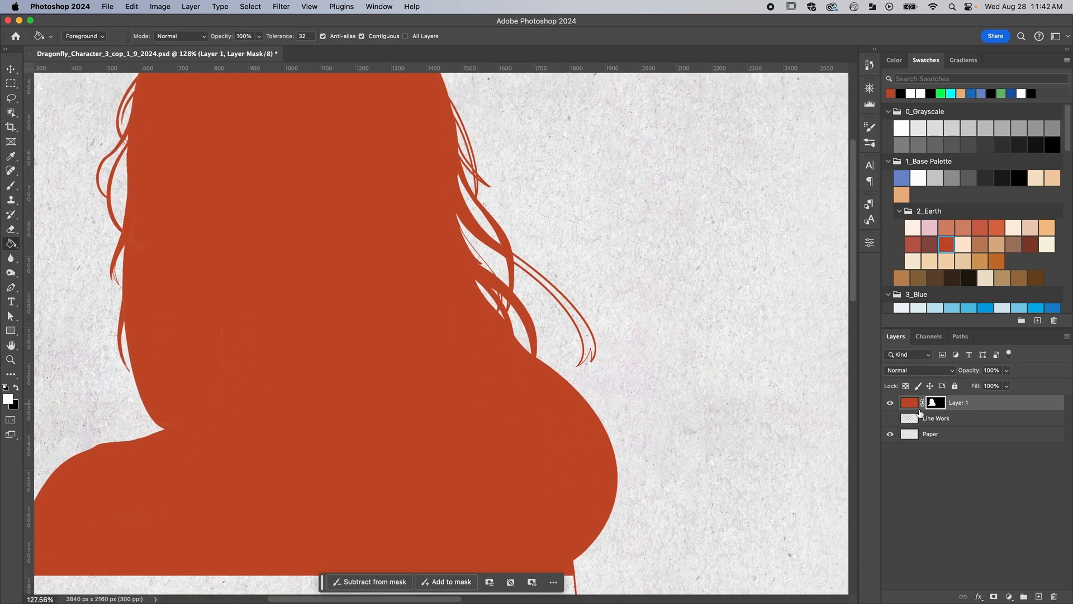
pyautogui.keyDown('alt'); pyautogui.click(935, 404); pyautogui.keyUp('alt')
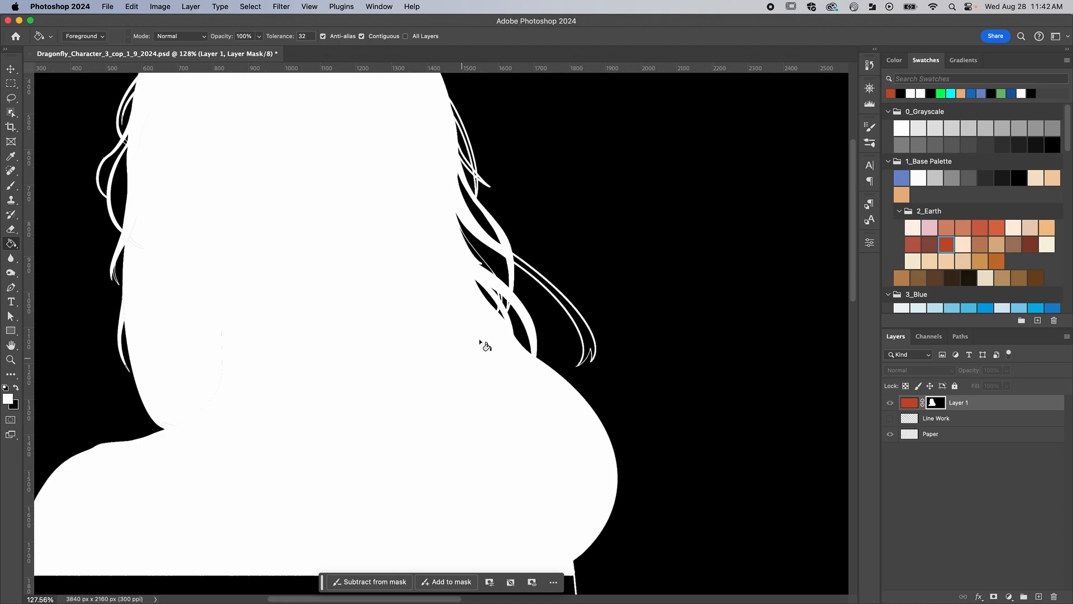
# Fill the long loose strand and the smaller hair sections right of the neck with white on the mask
pyautogui.press('z')
pyautogui.moveTo(479, 342)
pyautogui.mouseDown()
pyautogui.moveTo(427, 295)
pyautogui.moveTo(453, 324)
pyautogui.moveTo(463, 389)
pyautogui.mouseUp()
pyautogui.press('g')
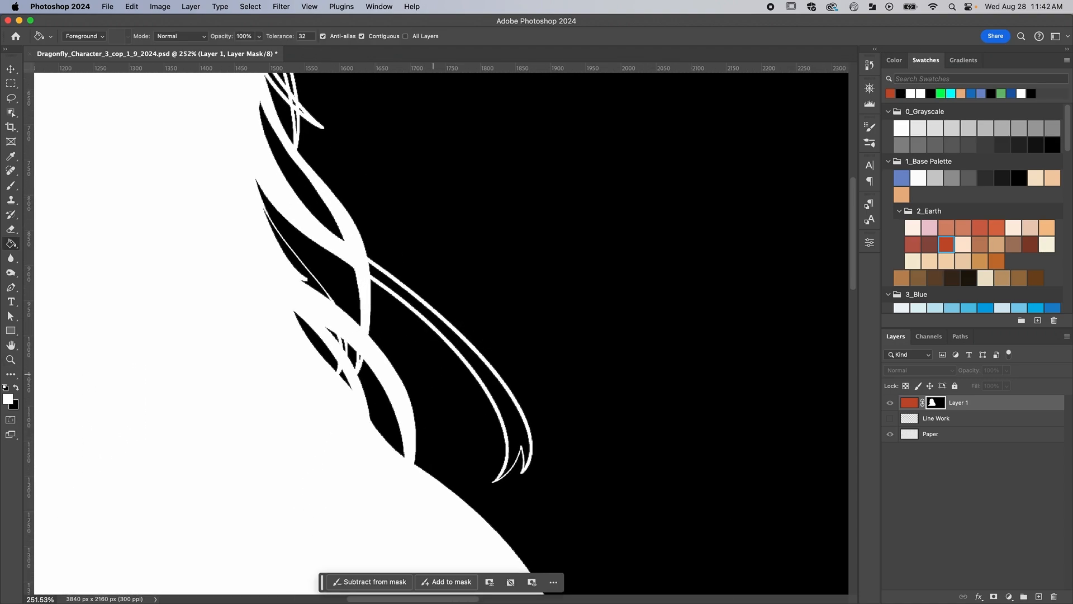
pyautogui.click(17, 390)
pyautogui.click(17, 390)
pyautogui.click(16, 390)
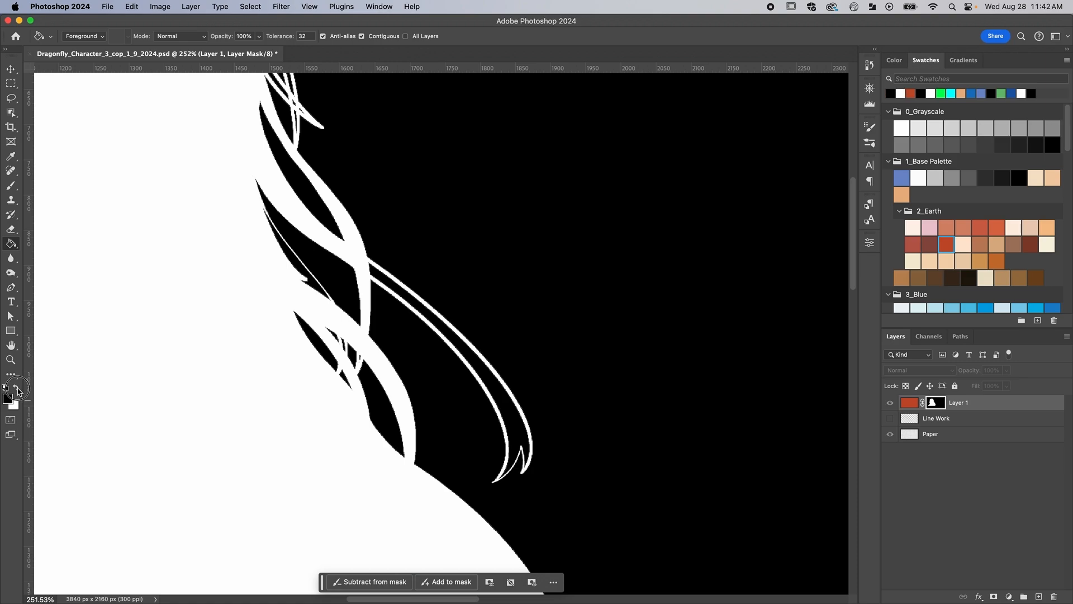
pyautogui.click(17, 389)
pyautogui.click(434, 318)
pyautogui.moveTo(472, 316); pyautogui.dragTo(562, 372)
pyautogui.click(383, 323)
pyautogui.click(434, 406)
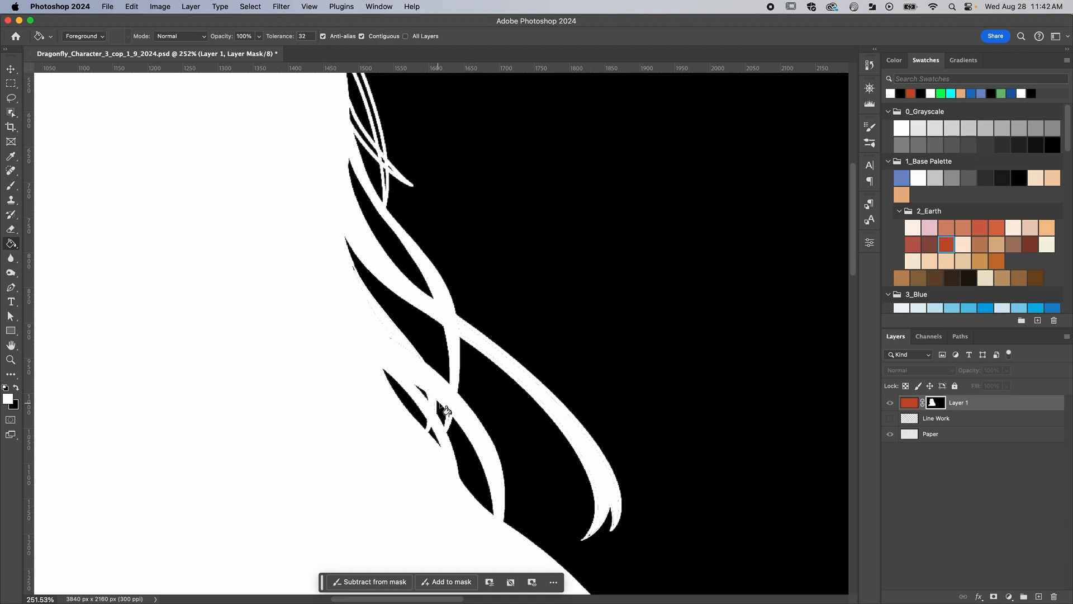
# Fill the thin hair strands beside the right side of the head with white
pyautogui.scroll(10, 434, 446)
pyautogui.hscroll(-3, 434, 446)
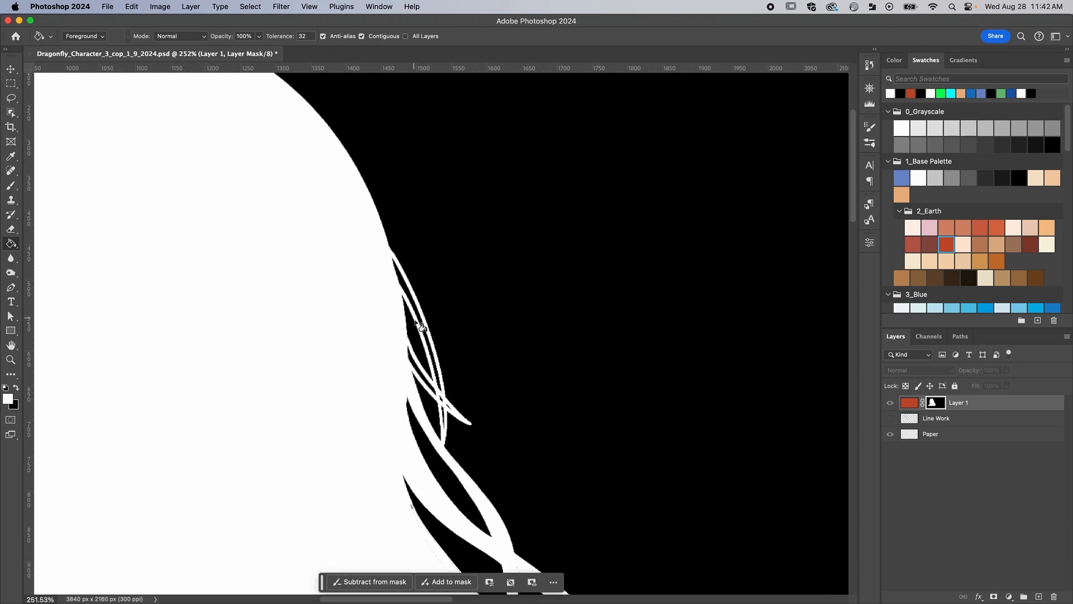
pyautogui.click(421, 325)
pyautogui.click(435, 387)
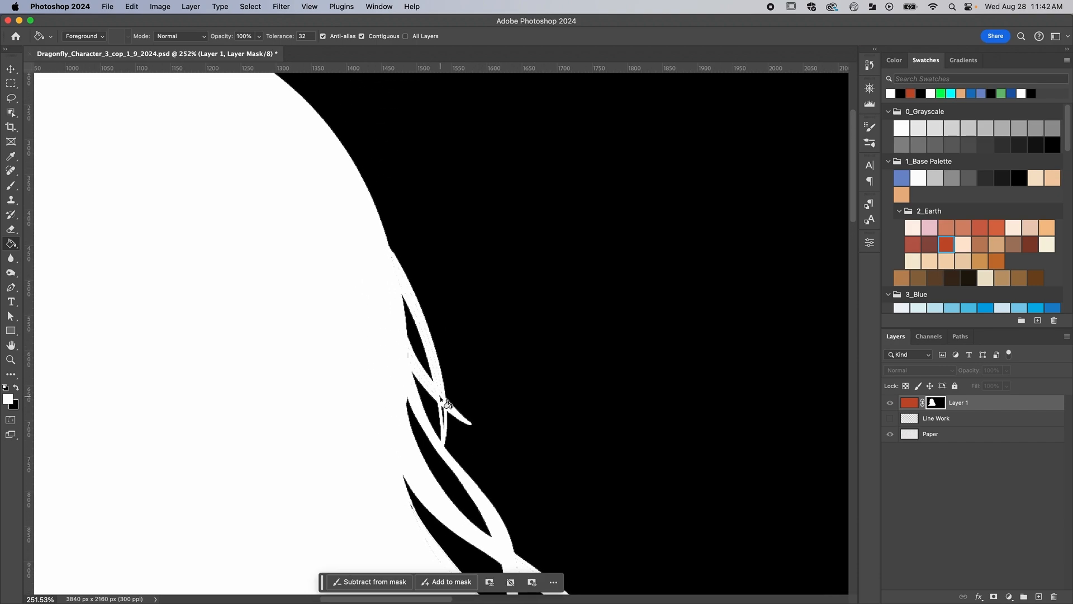
# Shrink the brush and paint white over the leftover gaps where the thin right-hand strands cross
pyautogui.press('b')
pyautogui.press('[')
pyautogui.press('[')
pyautogui.press('[')
pyautogui.press('[')
pyautogui.press('[')
pyautogui.press('[')
pyautogui.press('[')
pyautogui.press('[')
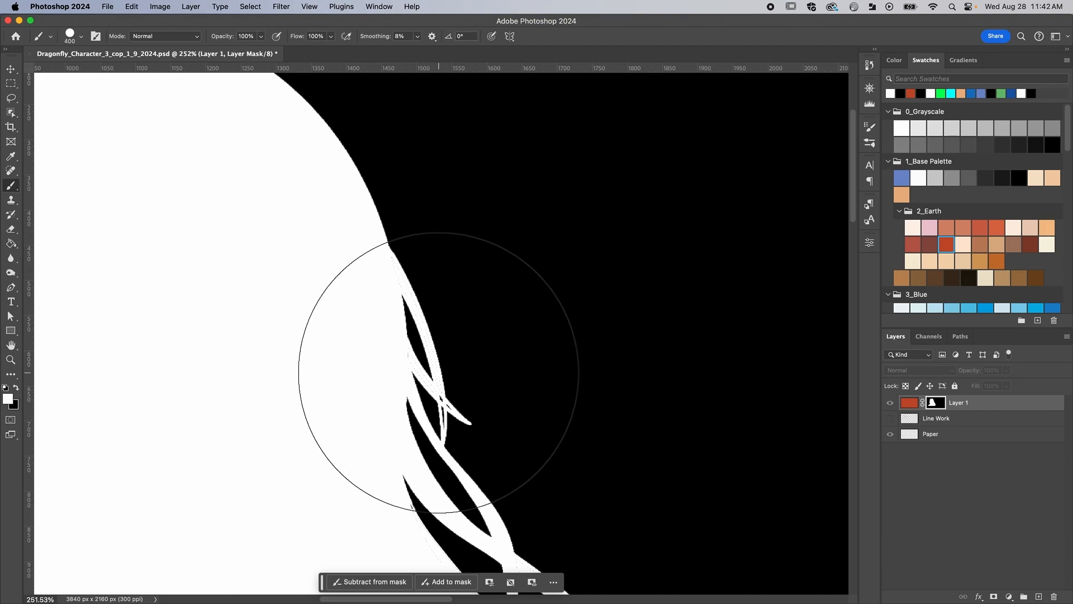
pyautogui.press('[')
pyautogui.press('[')
pyautogui.press('[')
pyautogui.press('[')
pyautogui.press('[')
pyautogui.press('[')
pyautogui.press('[')
pyautogui.press('[')
pyautogui.press('[')
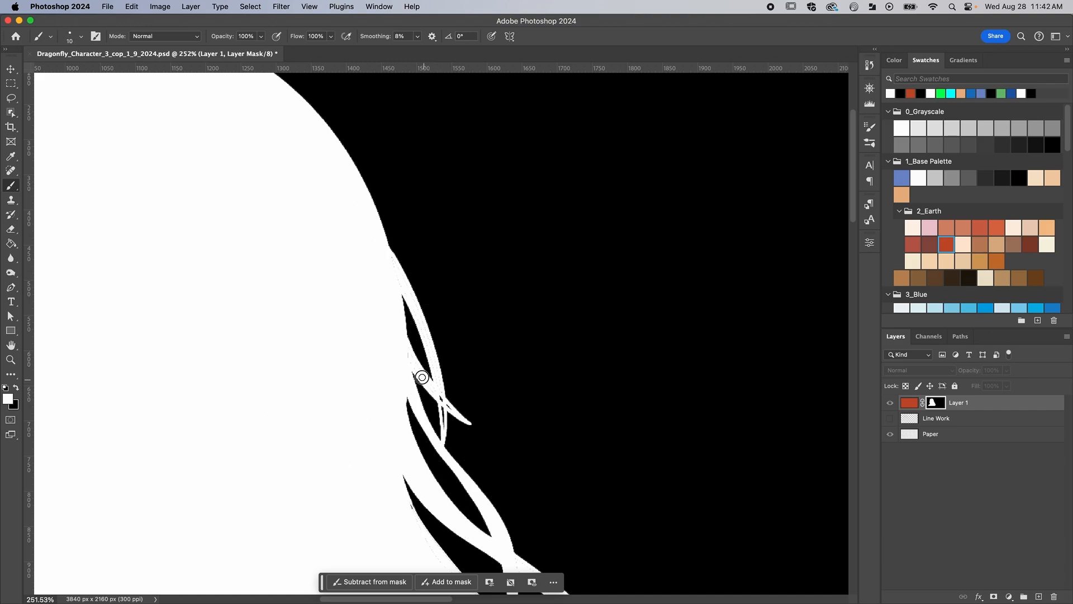
pyautogui.moveTo(437, 390)
pyautogui.mouseDown()
pyautogui.moveTo(443, 409)
pyautogui.moveTo(444, 392)
pyautogui.mouseUp()
pyautogui.moveTo(348, 301); pyautogui.dragTo(489, 345)
# Paint white between the two thin lines where the loose left strands cross beside the face
pyautogui.press('z')
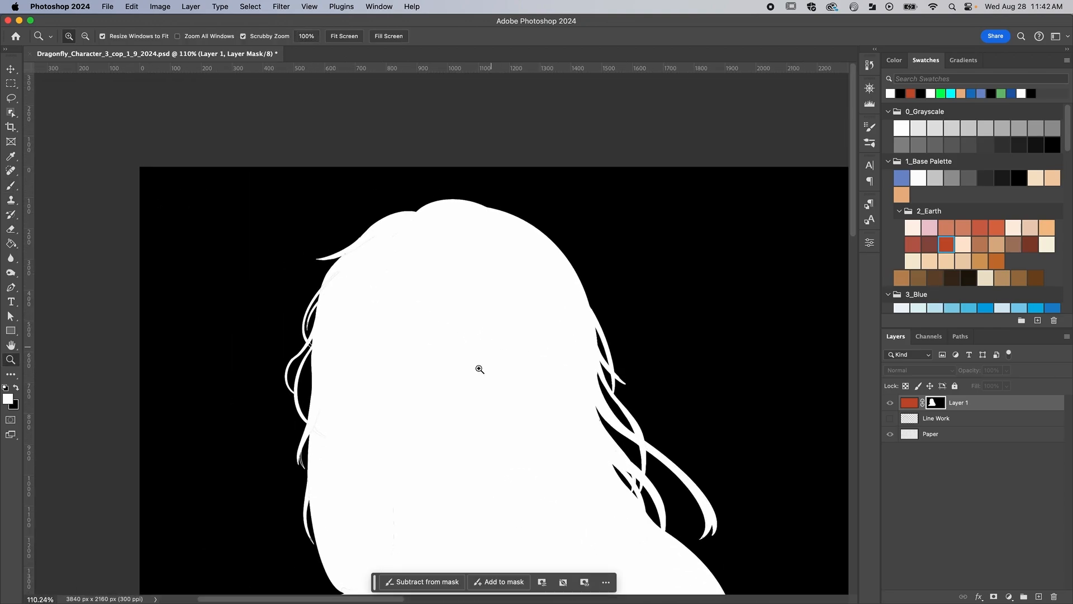
pyautogui.moveTo(434, 461)
pyautogui.mouseDown()
pyautogui.moveTo(438, 388)
pyautogui.moveTo(443, 402)
pyautogui.mouseUp()
pyautogui.press('z')
pyautogui.moveTo(306, 286); pyautogui.dragTo(469, 261)
pyautogui.moveTo(516, 304); pyautogui.dragTo(435, 309)
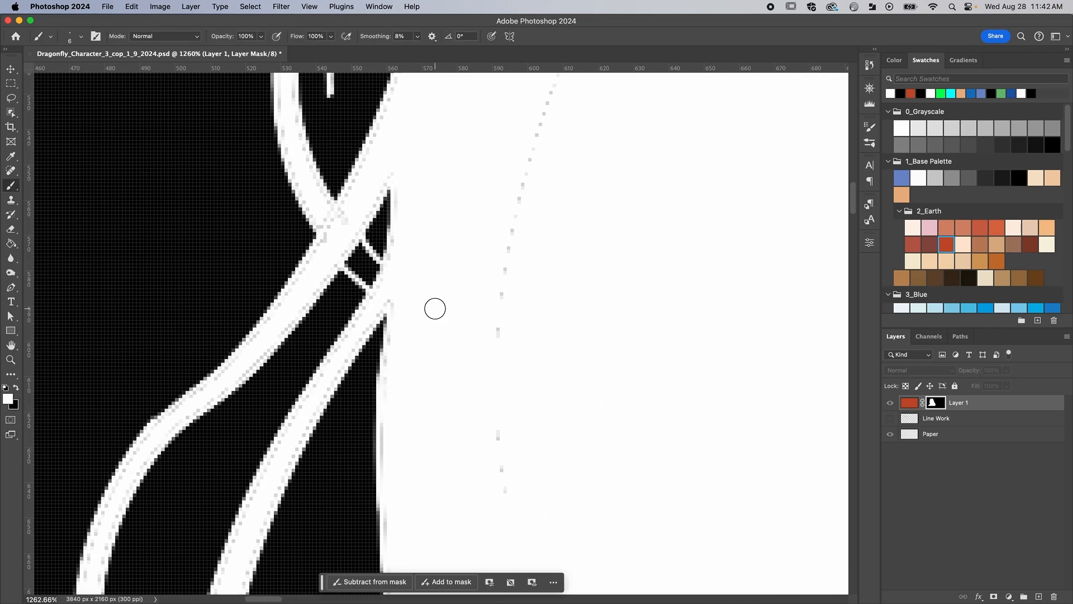
pyautogui.moveTo(364, 271)
pyautogui.mouseDown()
pyautogui.moveTo(352, 250)
pyautogui.moveTo(397, 278)
pyautogui.mouseUp()
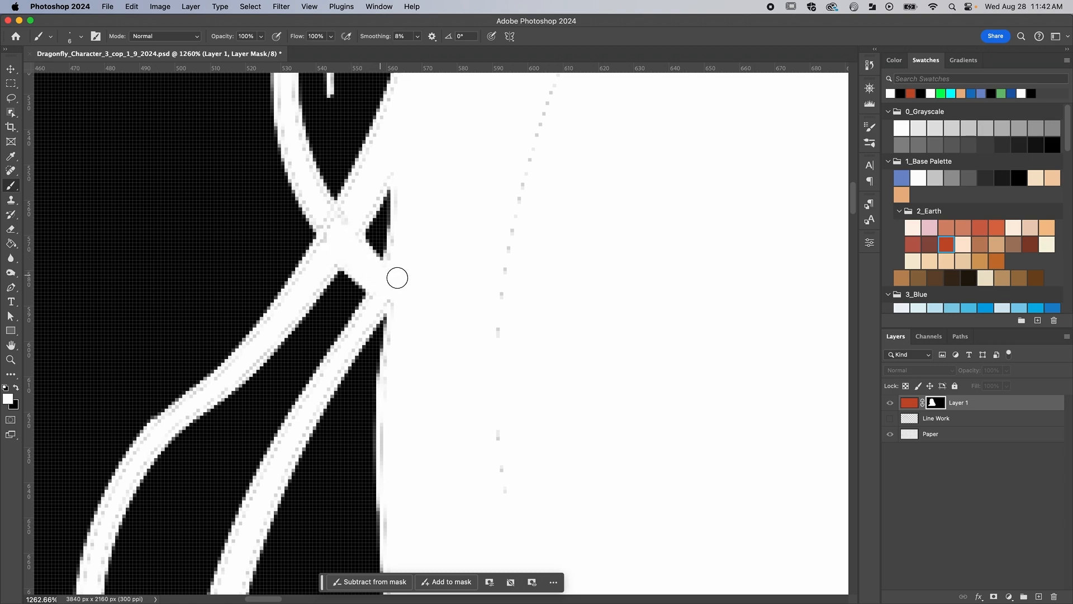
# Brush white over the faint seam lines where the lower left hair strand joins the head
pyautogui.moveTo(457, 390); pyautogui.dragTo(451, 211)
pyautogui.press('z')
pyautogui.moveTo(525, 310)
pyautogui.mouseDown()
pyautogui.moveTo(479, 345)
pyautogui.moveTo(492, 357)
pyautogui.mouseUp()
pyautogui.moveTo(568, 430); pyautogui.dragTo(426, 222)
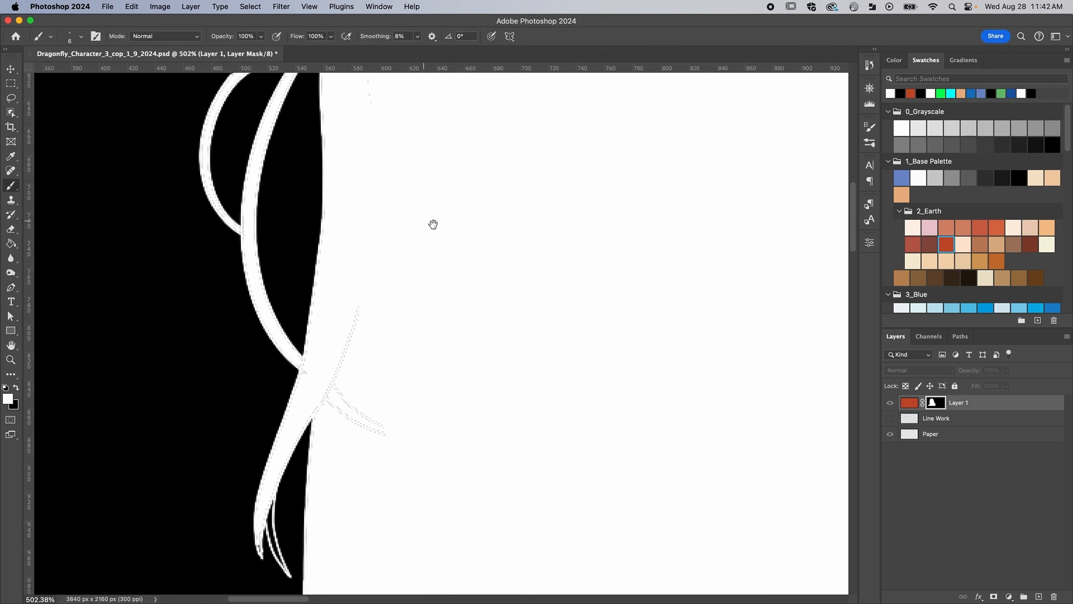
pyautogui.moveTo(311, 377)
pyautogui.mouseDown()
pyautogui.moveTo(329, 386)
pyautogui.moveTo(344, 360)
pyautogui.moveTo(340, 405)
pyautogui.moveTo(359, 412)
pyautogui.moveTo(374, 447)
pyautogui.moveTo(355, 396)
pyautogui.mouseUp()
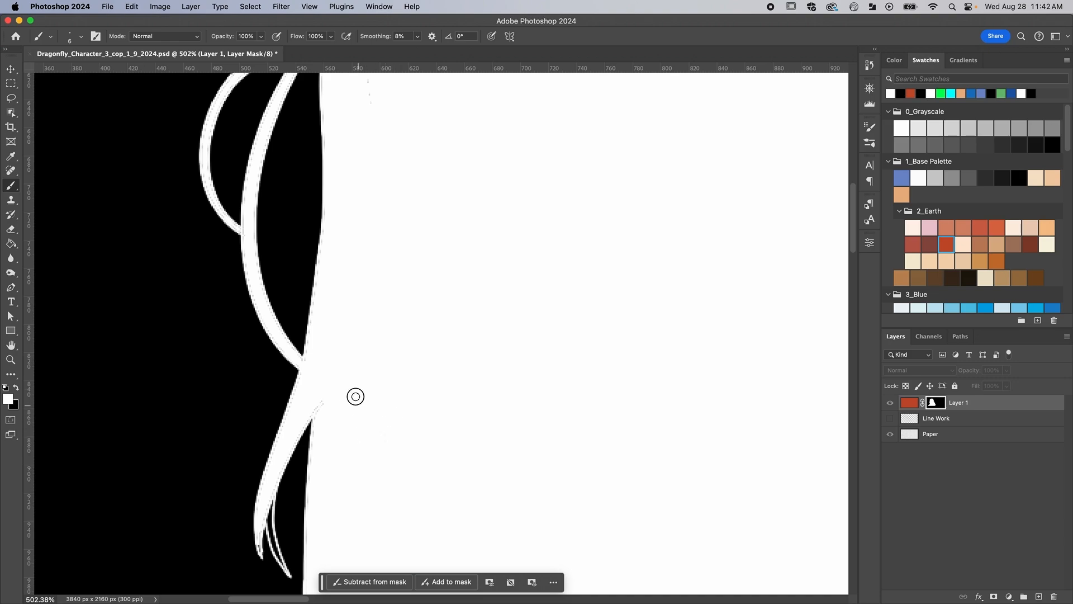
# Paint out the stray line below the right shoulder with black on the mask
pyautogui.press('z')
pyautogui.moveTo(622, 377); pyautogui.dragTo(545, 387)
pyautogui.moveTo(602, 411); pyautogui.dragTo(271, 296)
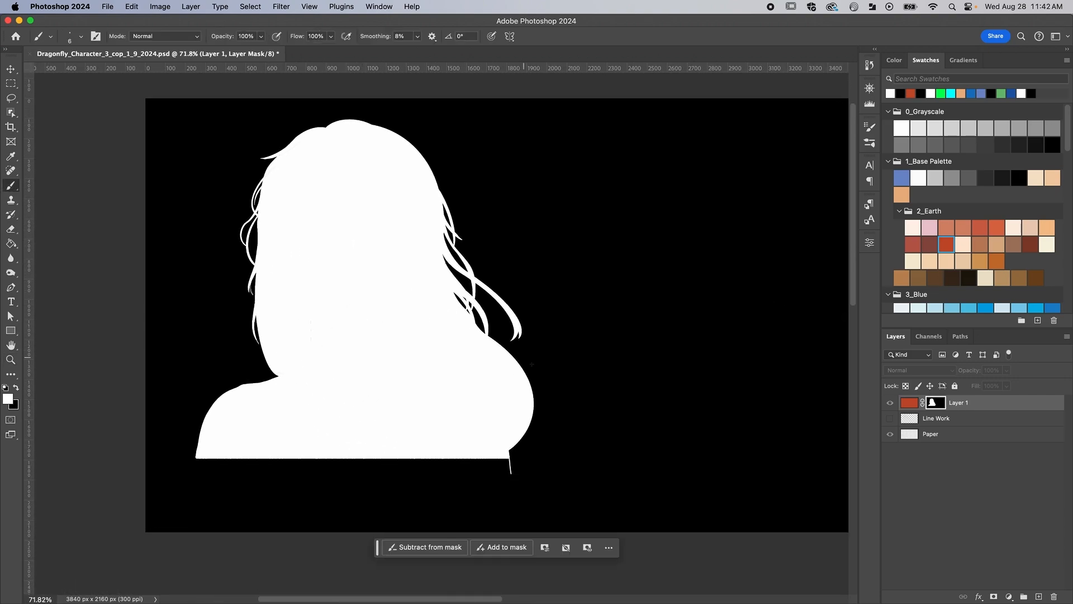
pyautogui.press('z')
pyautogui.moveTo(525, 456); pyautogui.dragTo(617, 376)
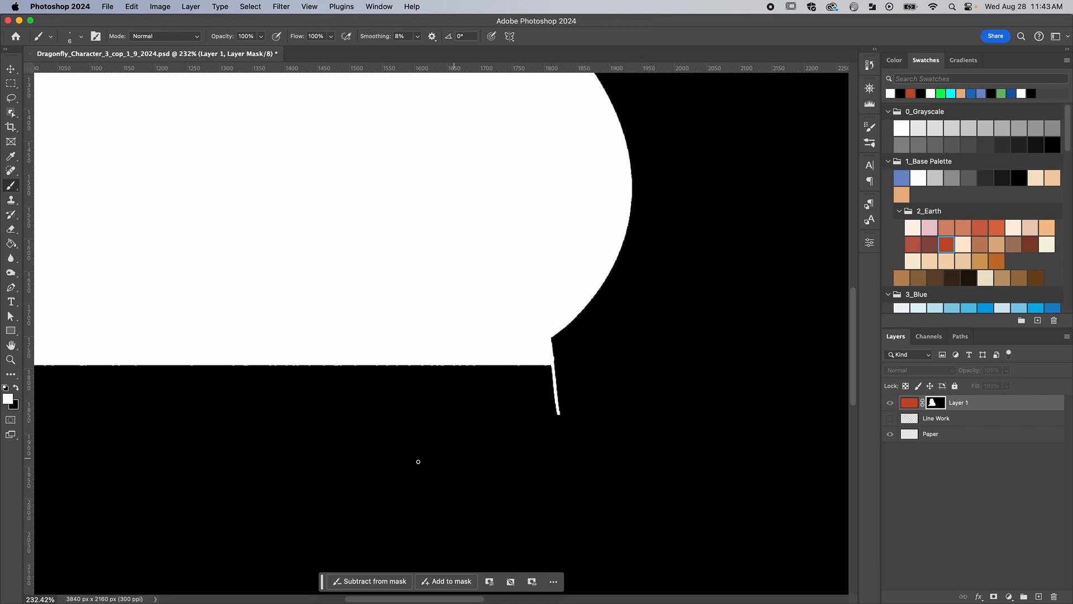
pyautogui.press('x')
pyautogui.press('x')
pyautogui.press('x')
pyautogui.press('x')
pyautogui.click(16, 388)
pyautogui.moveTo(554, 393)
pyautogui.mouseDown()
pyautogui.moveTo(558, 403)
pyautogui.moveTo(555, 377)
pyautogui.moveTo(542, 378)
pyautogui.mouseUp()
pyautogui.moveTo(669, 379); pyautogui.dragTo(611, 385)
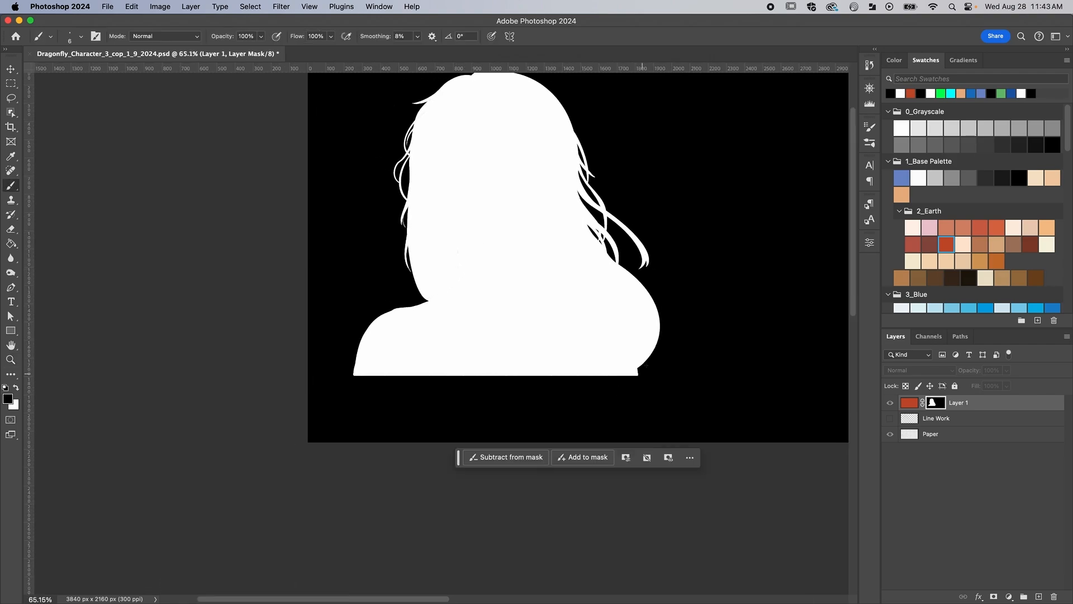
# Leave the mask view by targeting Layer 1's orange-red image
pyautogui.moveTo(652, 302); pyautogui.dragTo(554, 322)
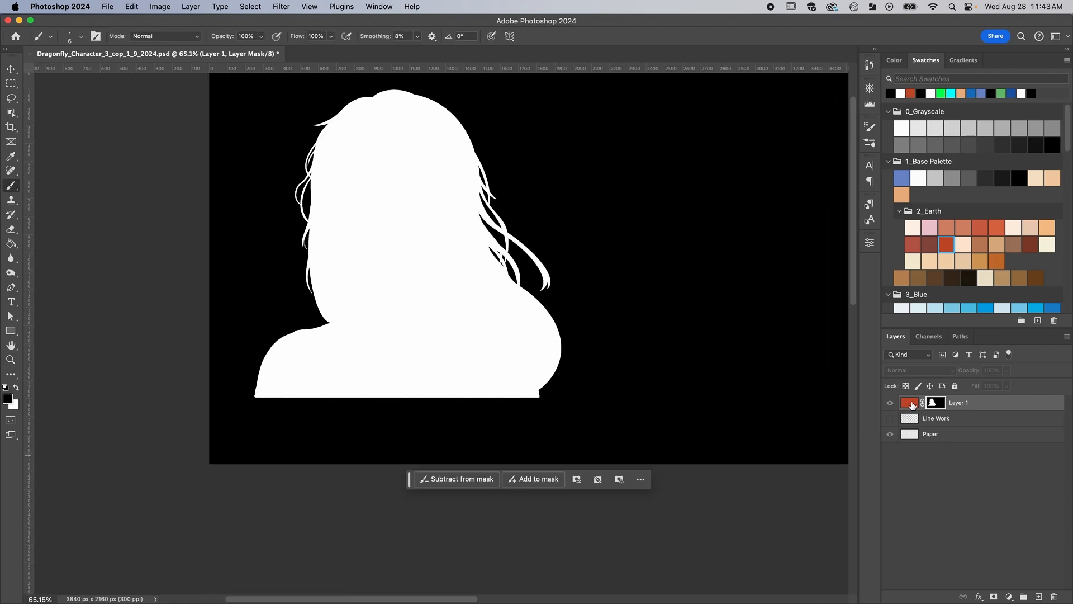
pyautogui.click(911, 403)
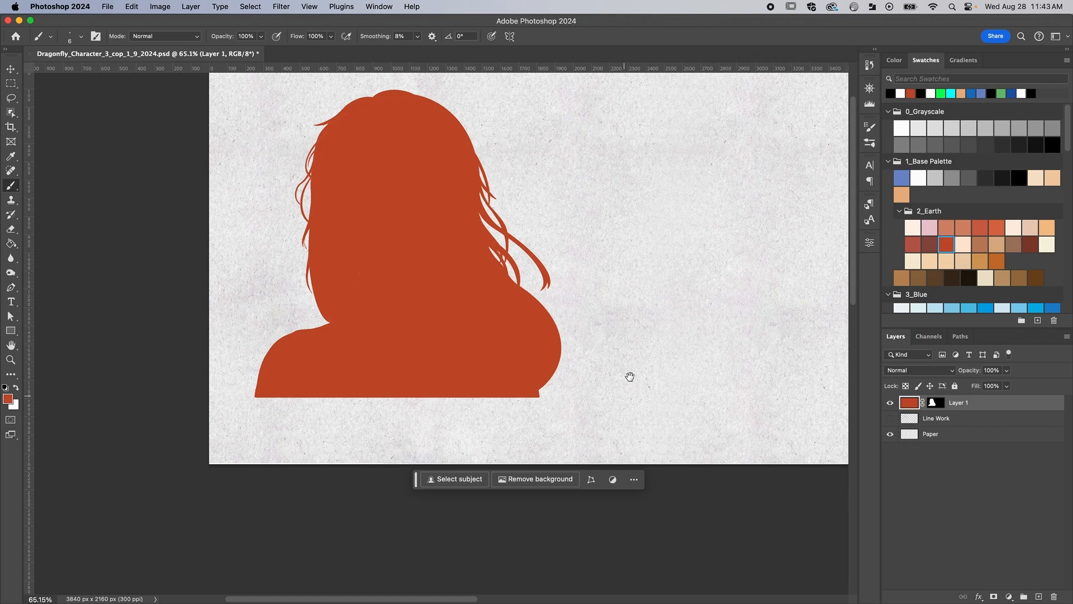
pyautogui.moveTo(631, 377); pyautogui.dragTo(563, 350)
# Move the Line Work layer above Layer 1, leaving Line Work hidden and Layer 1 visible
pyautogui.click(890, 403)
pyautogui.click(890, 418)
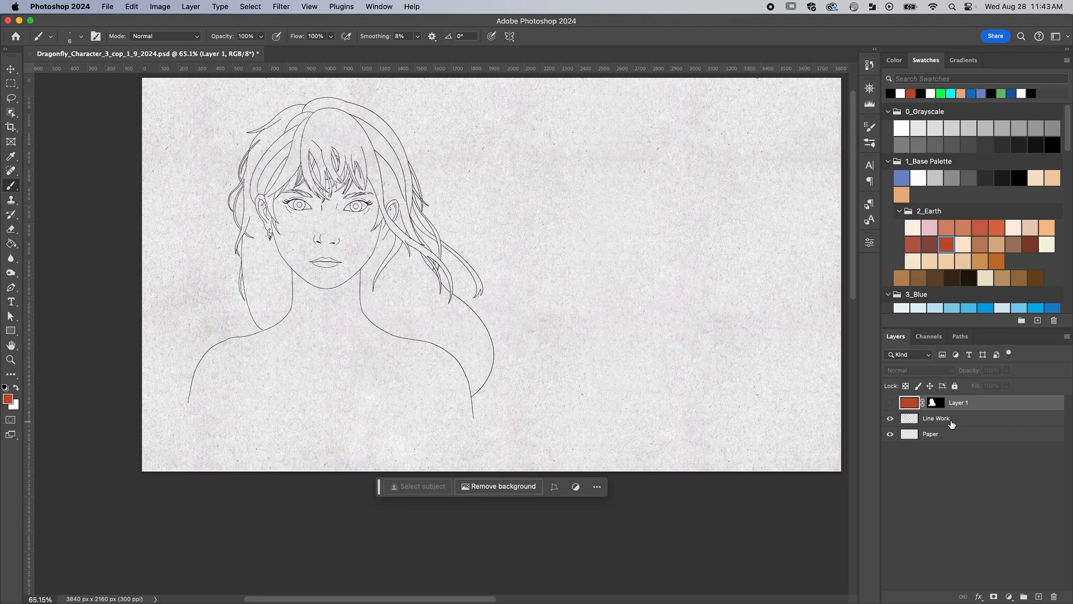
pyautogui.moveTo(952, 424); pyautogui.dragTo(945, 396)
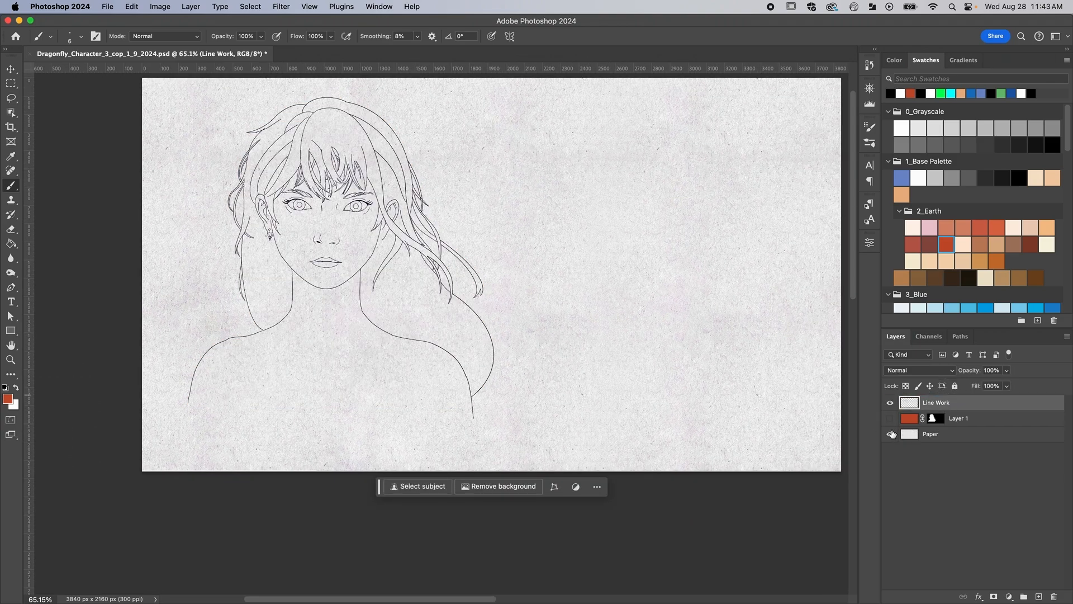
pyautogui.click(890, 402)
pyautogui.click(890, 419)
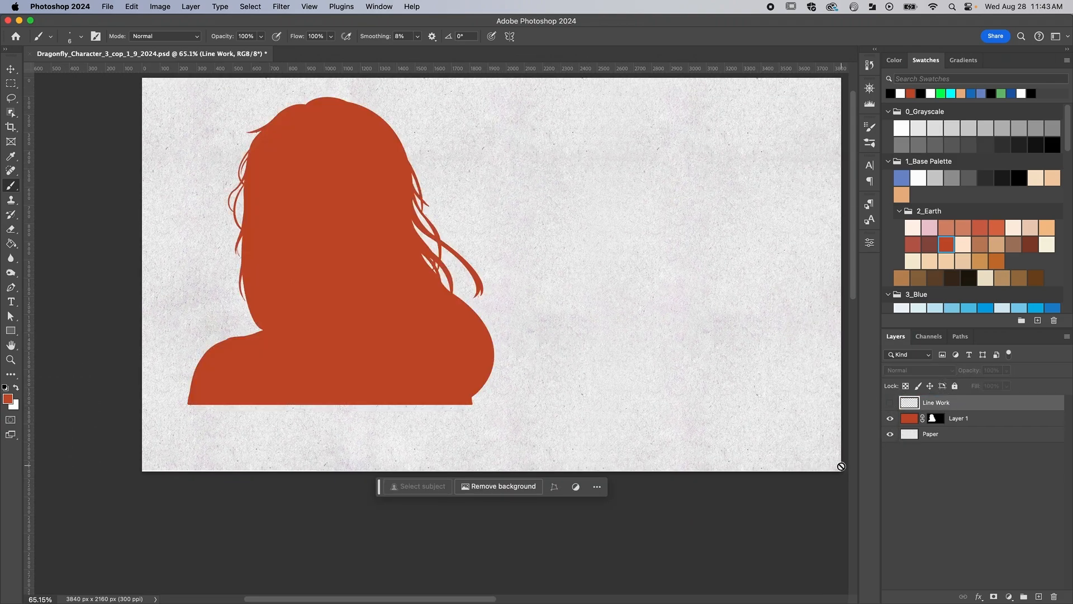